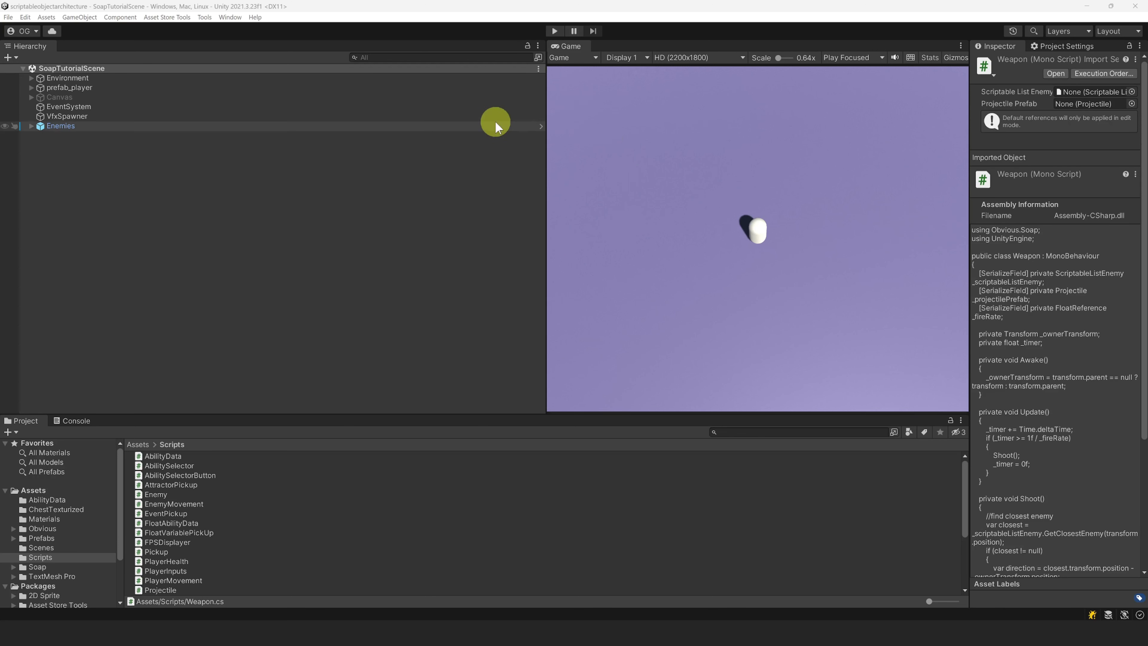
Step: Start Play mode and open the Profiler (Ctrl+7) to record frames while projectiles fire
left_click(555, 31)
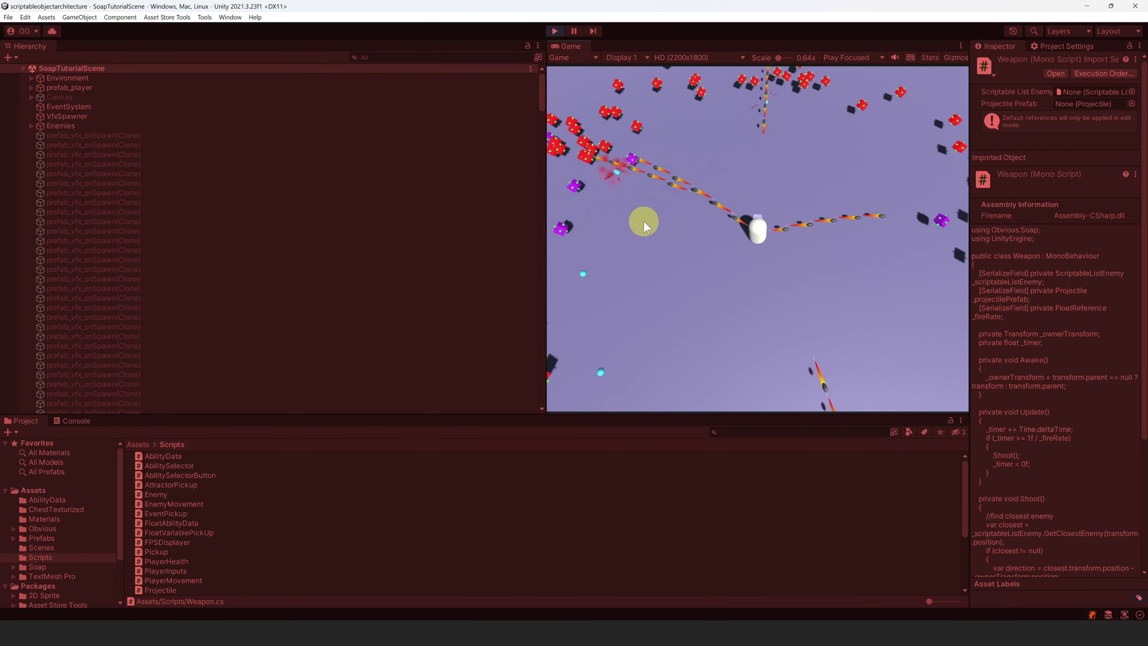
key("ctrl+7")
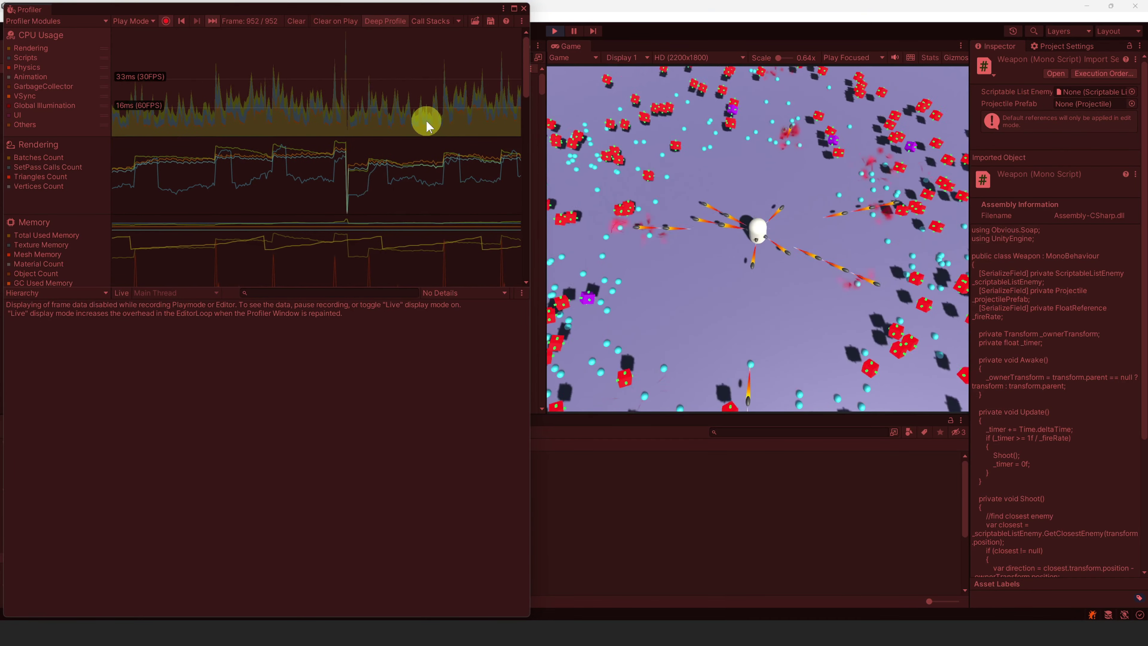
Step: Pick a recorded frame and expand PlayerLoop down through Weapon.Update and Shoot to GetClosestEnemy
left_click_drag(432, 120, 453, 124)
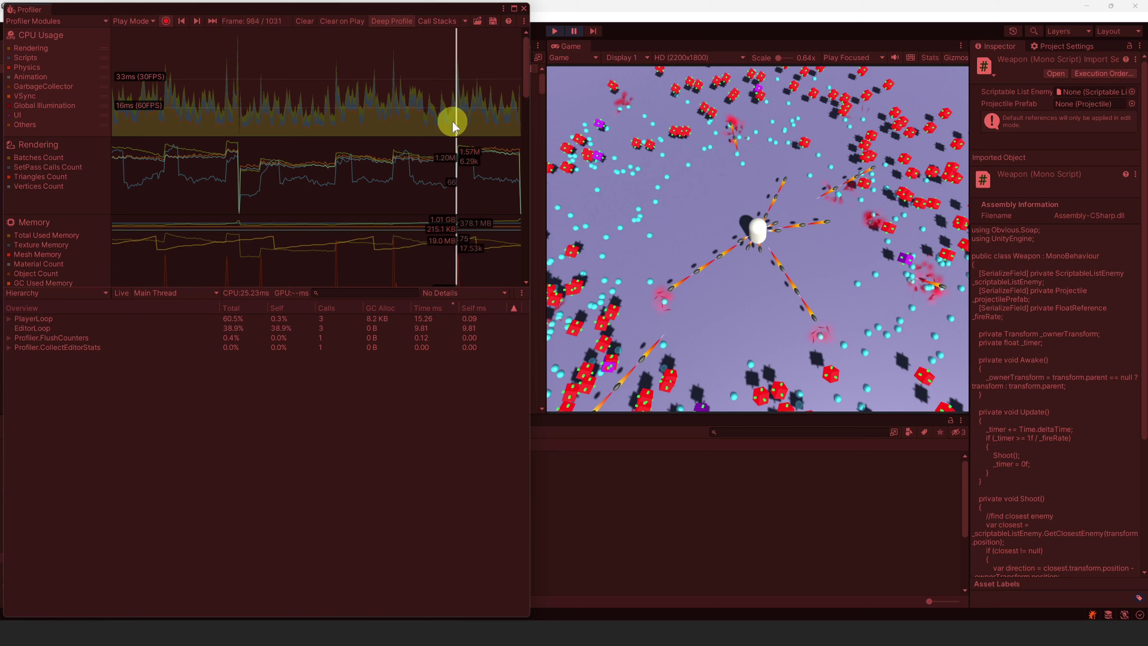
left_click(382, 320)
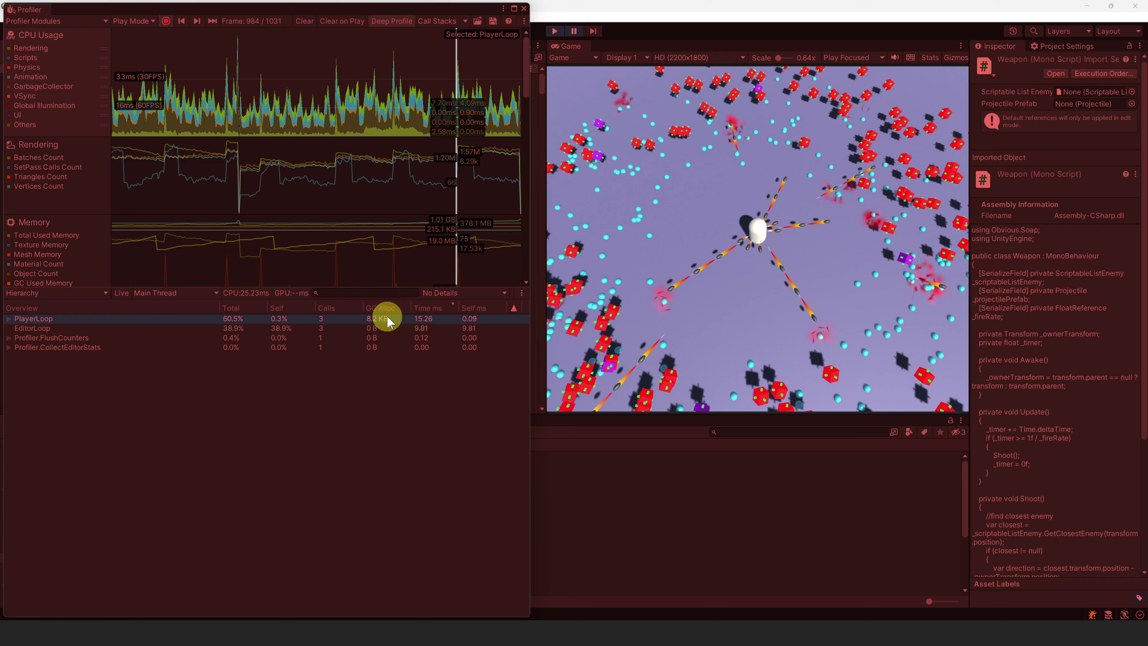
key("Right")
key("Down")
key("Right")
key("Down")
key("Right")
key("Down")
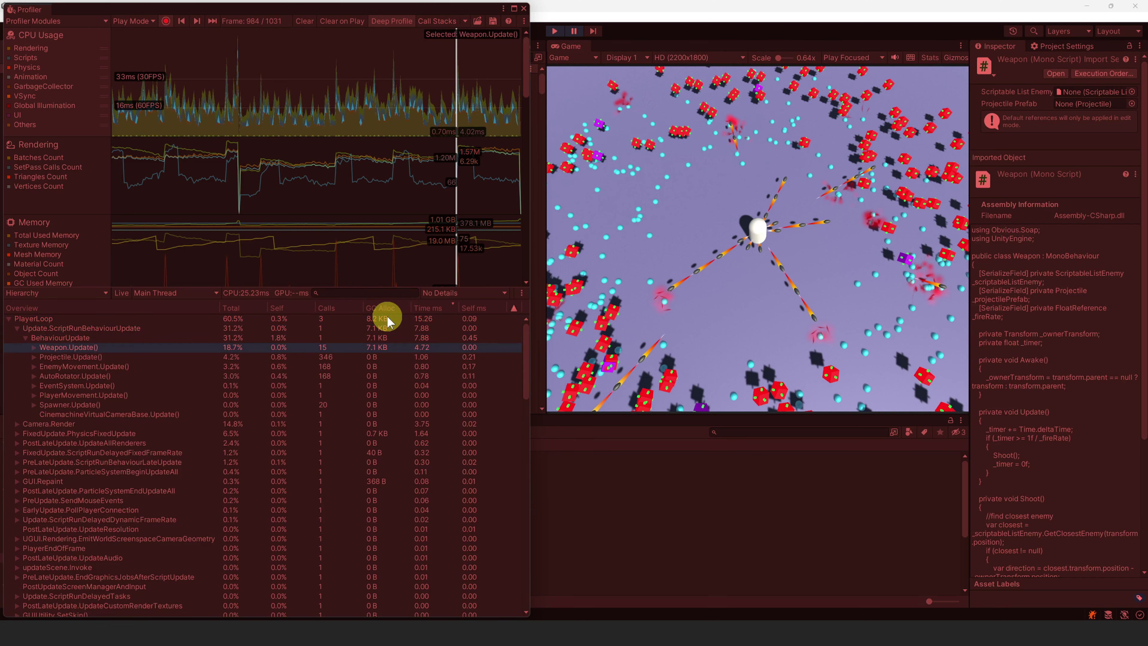
key("Right")
key("Down")
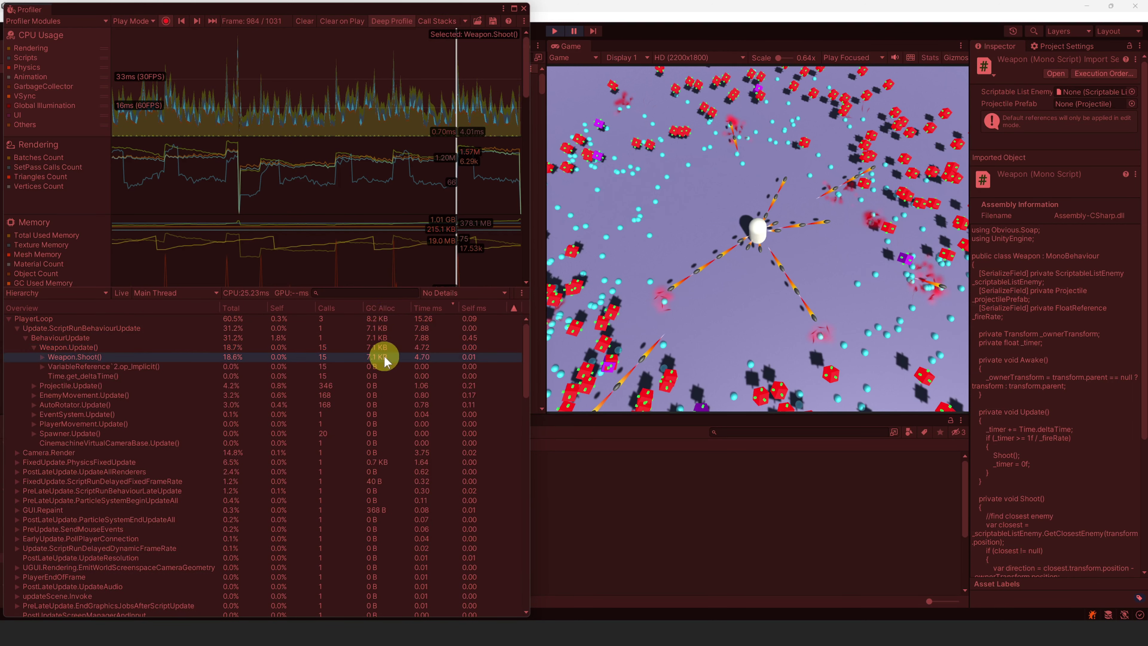
key("Right")
key("Down")
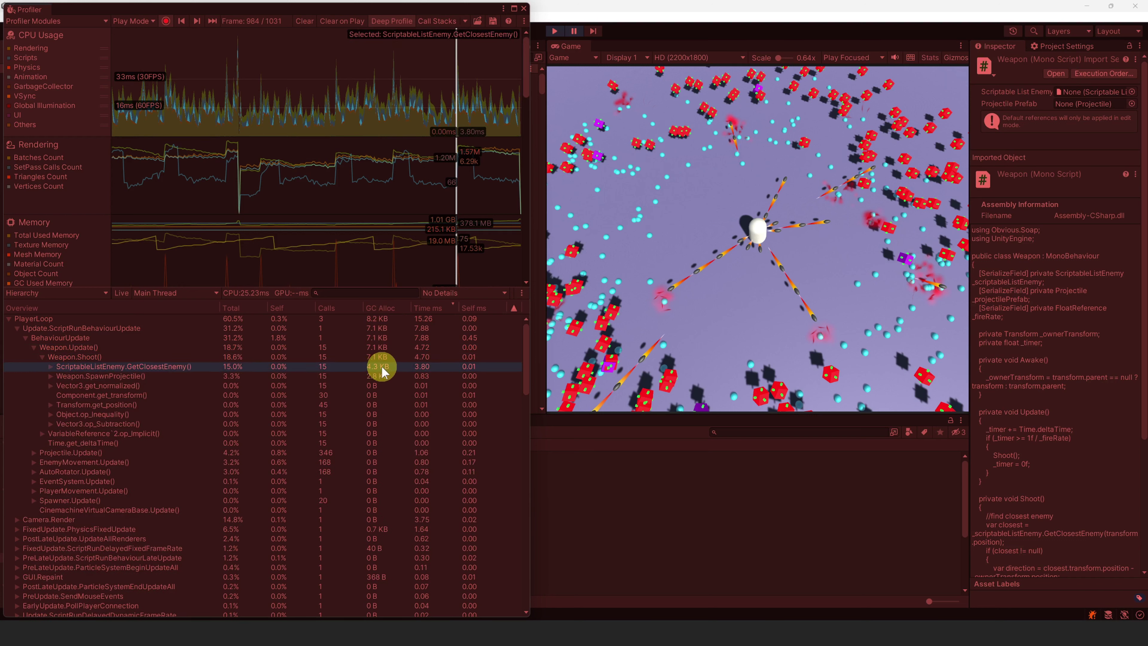
Step: Expand Weapon.SpawnProjectile to its Object.Instantiate call, then stop the game
left_click(380, 376)
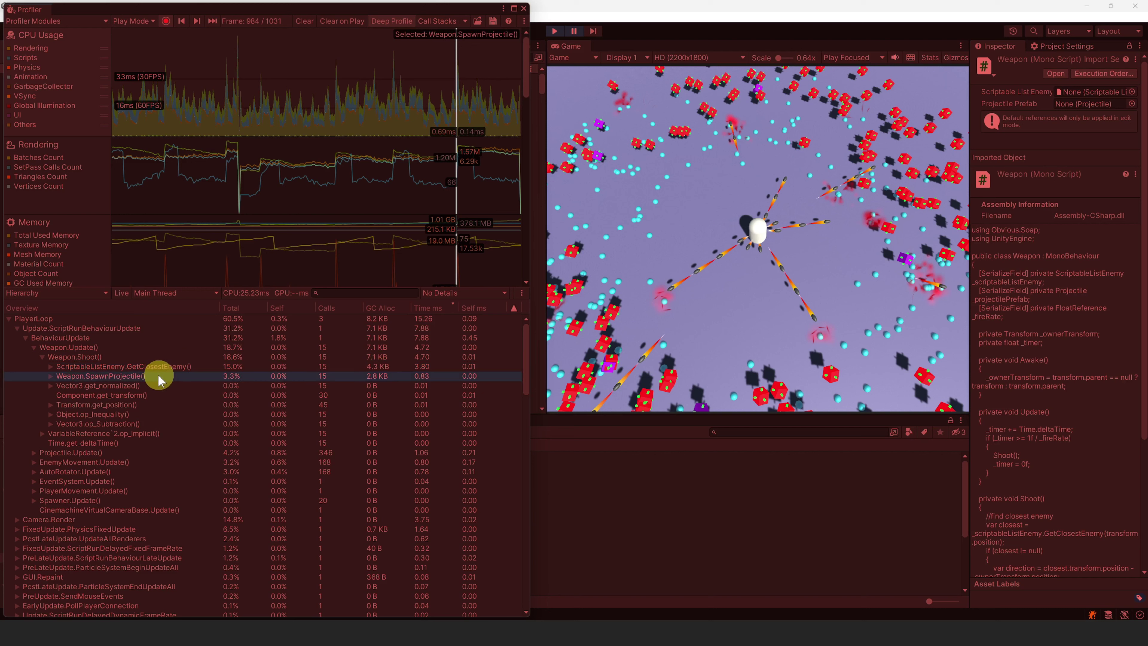
key("Right")
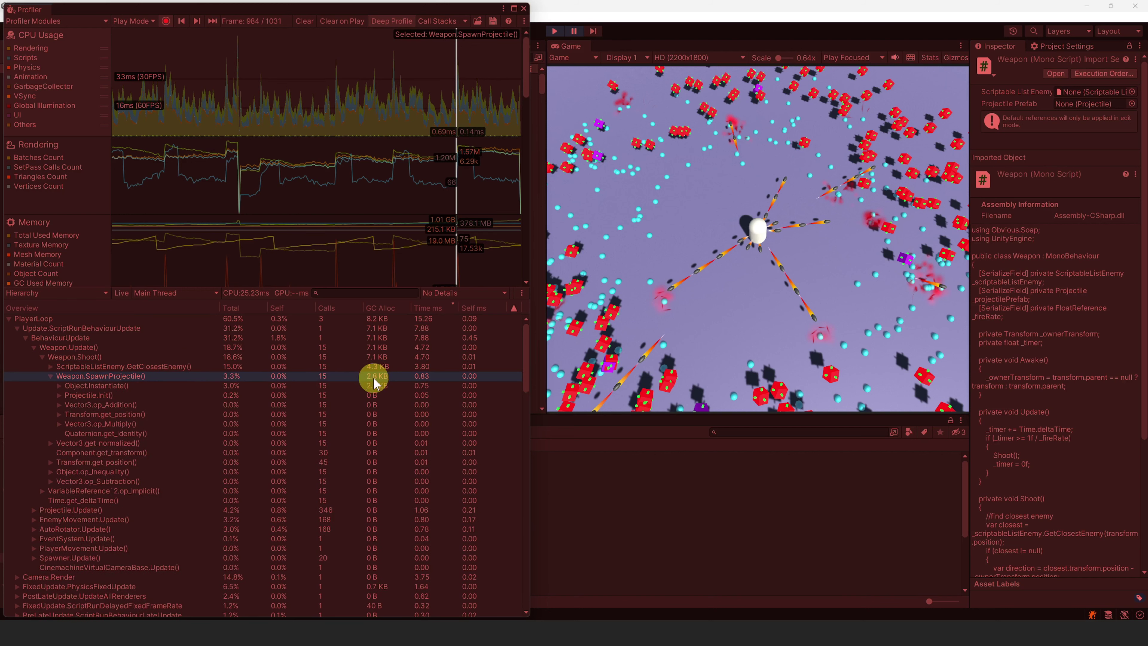
key("Down")
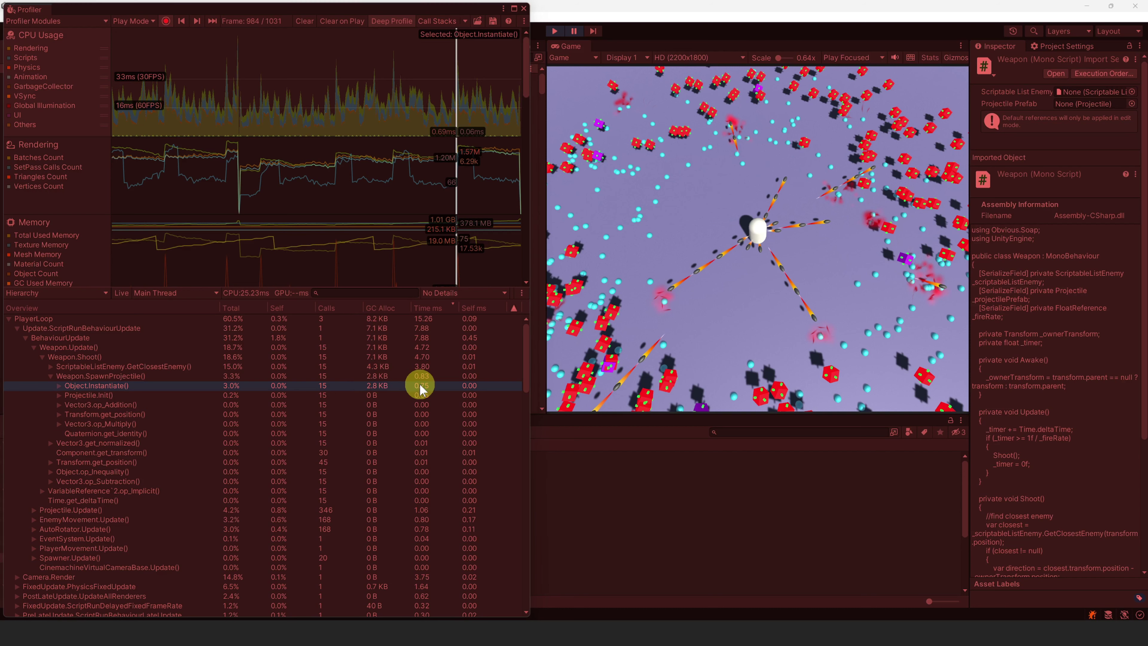
left_click(554, 31)
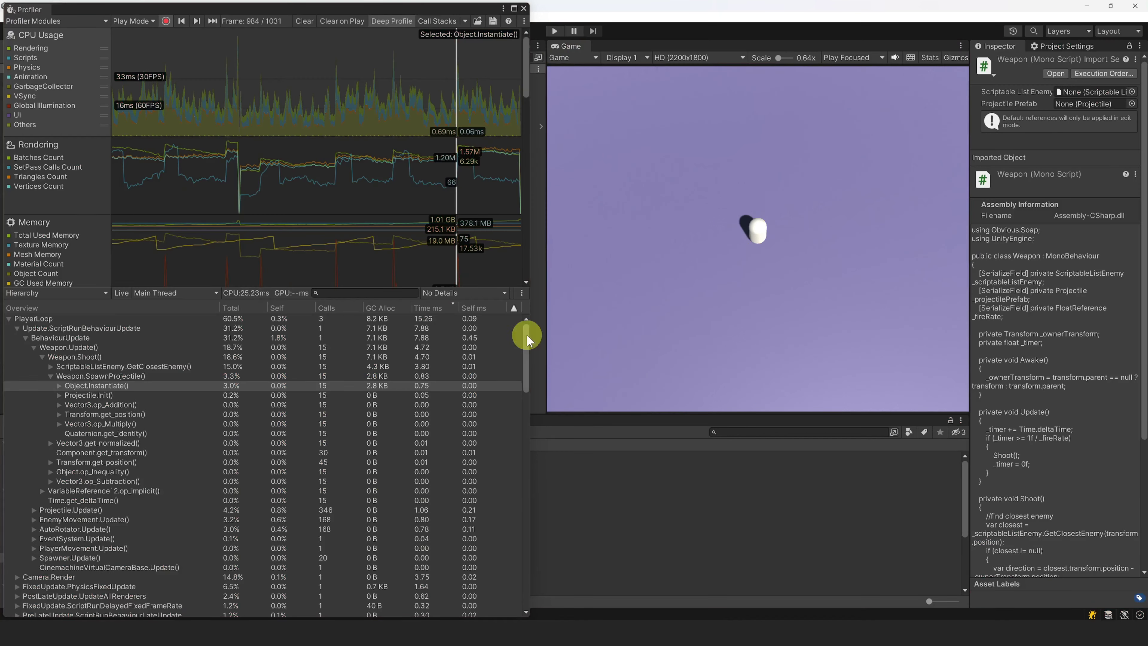
Step: Close the Profiler, open Weapon.cs in Rider and review Update, Shoot and the direction variable
left_click(524, 9)
double_click(162, 564)
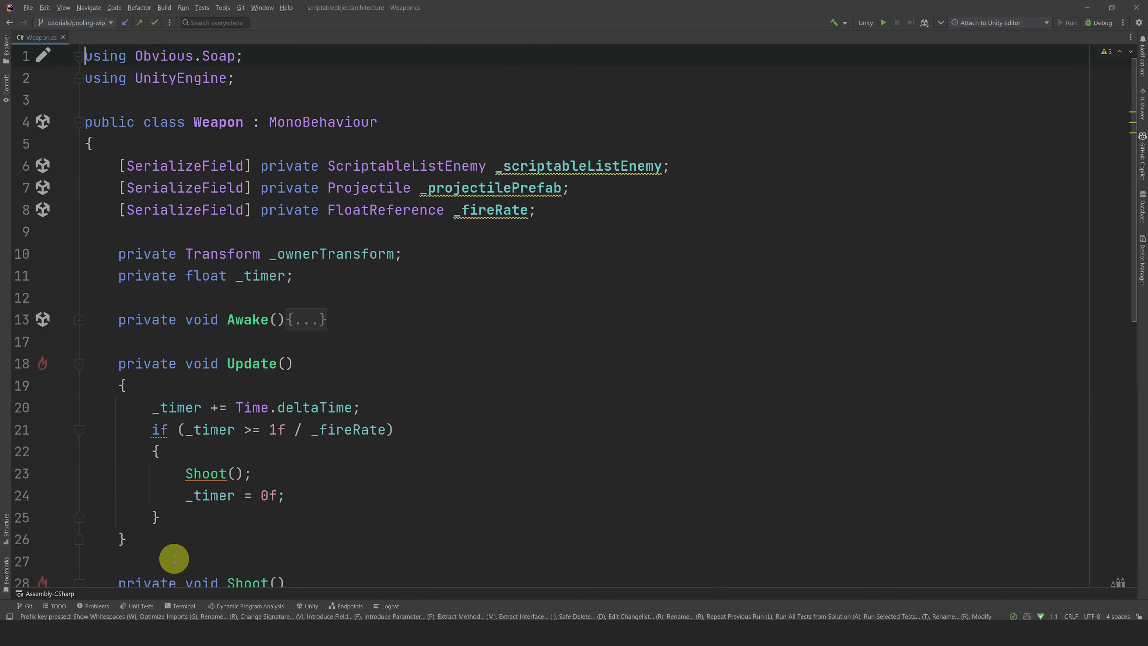
scroll(266, 384, "down", 2)
left_click_drag(118, 232, 232, 396)
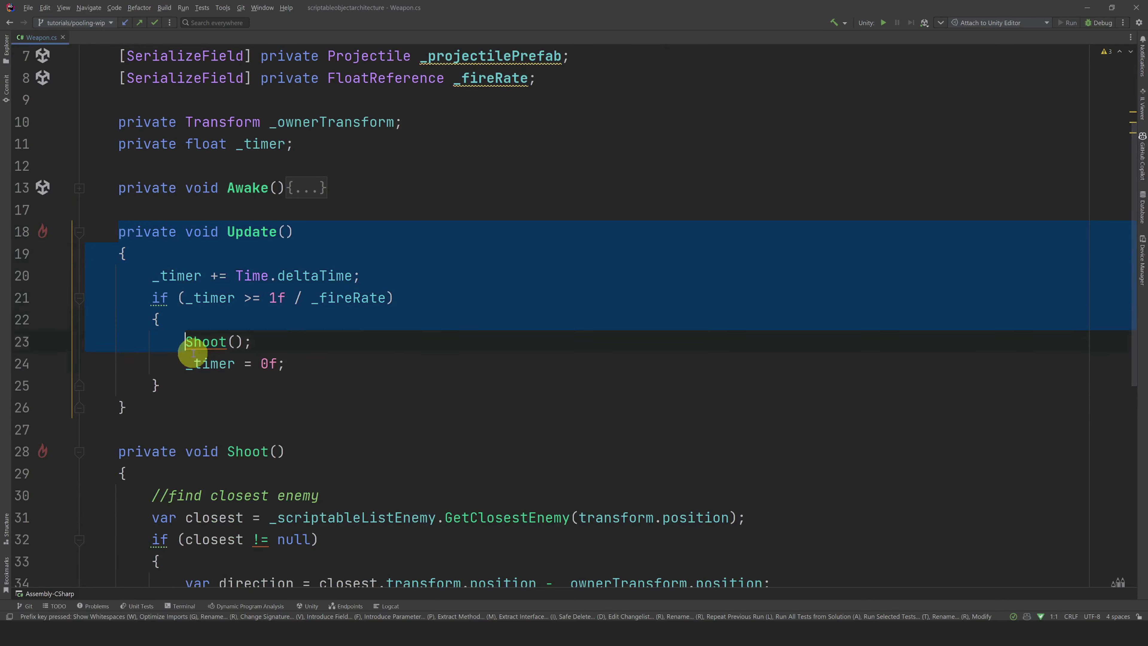
left_click(264, 345)
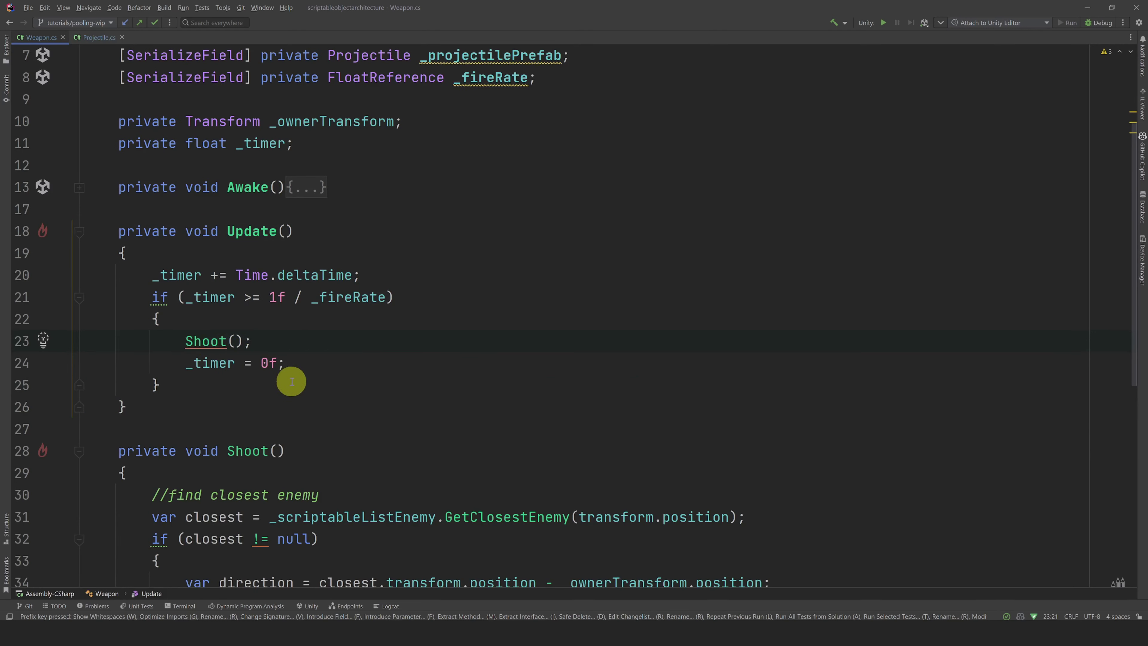
scroll(307, 380, "down", 2)
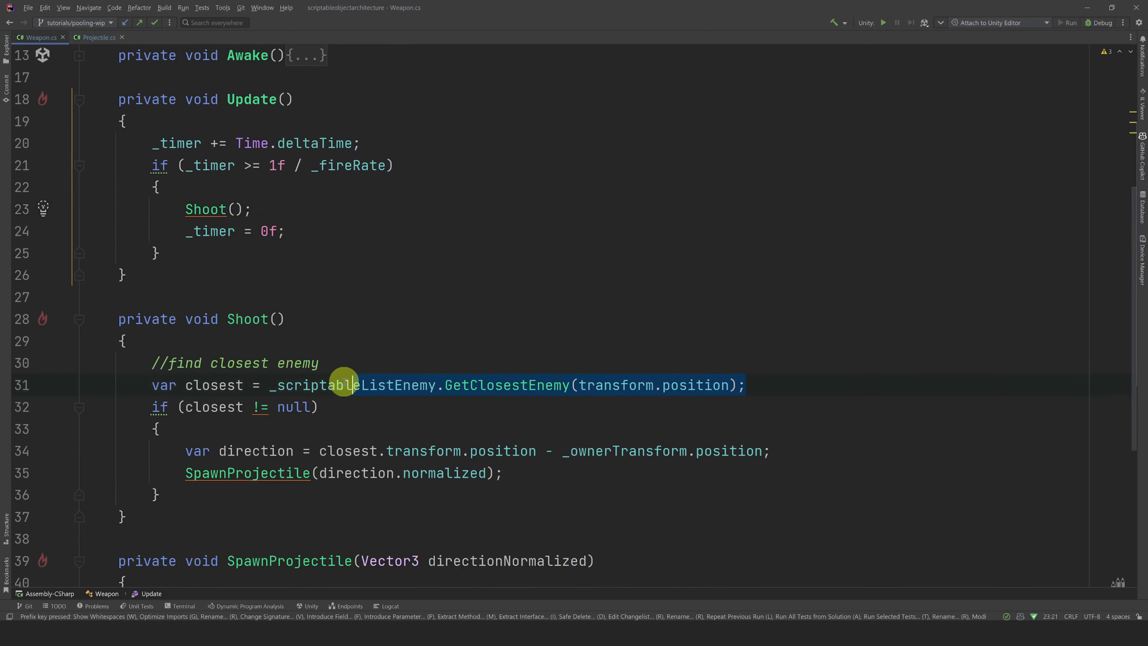
left_click(276, 451)
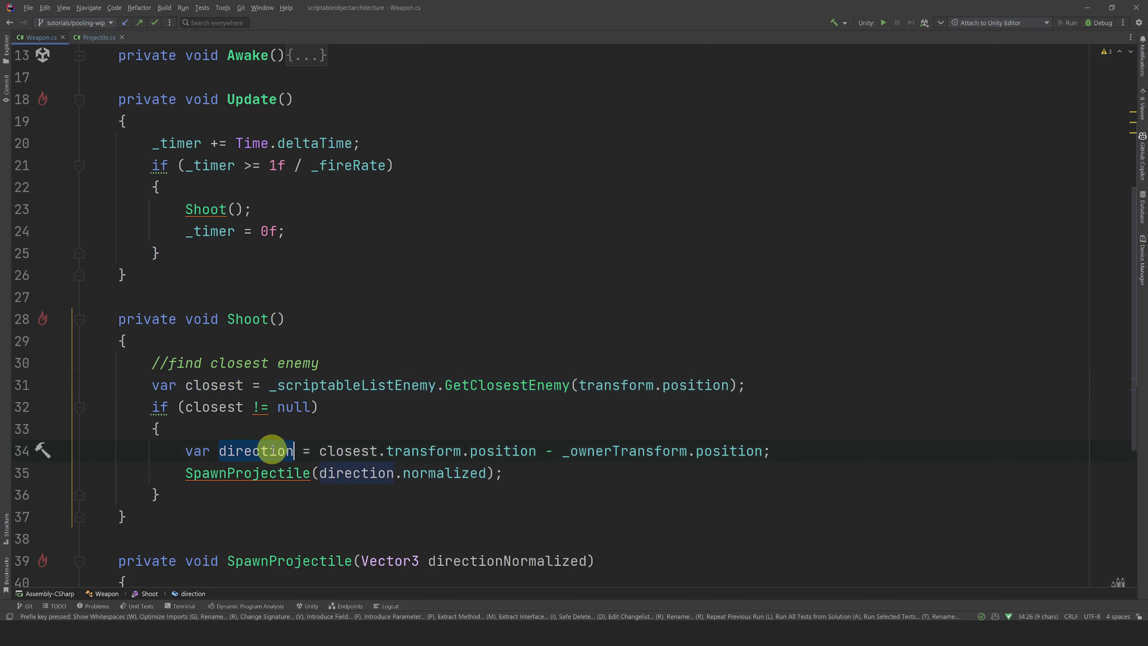
Step: Select the Instantiate call in SpawnProjectile, then go to Projectile's Init declaration
scroll(272, 449, "down", 4)
left_click(281, 451)
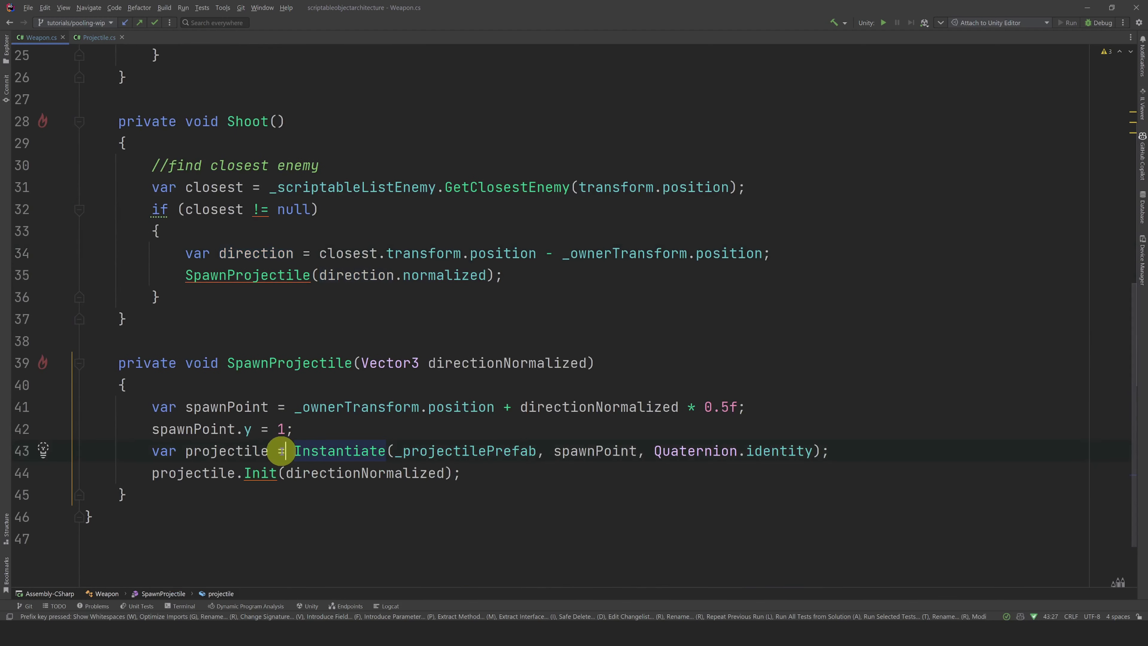
left_click_drag(281, 451, 856, 453)
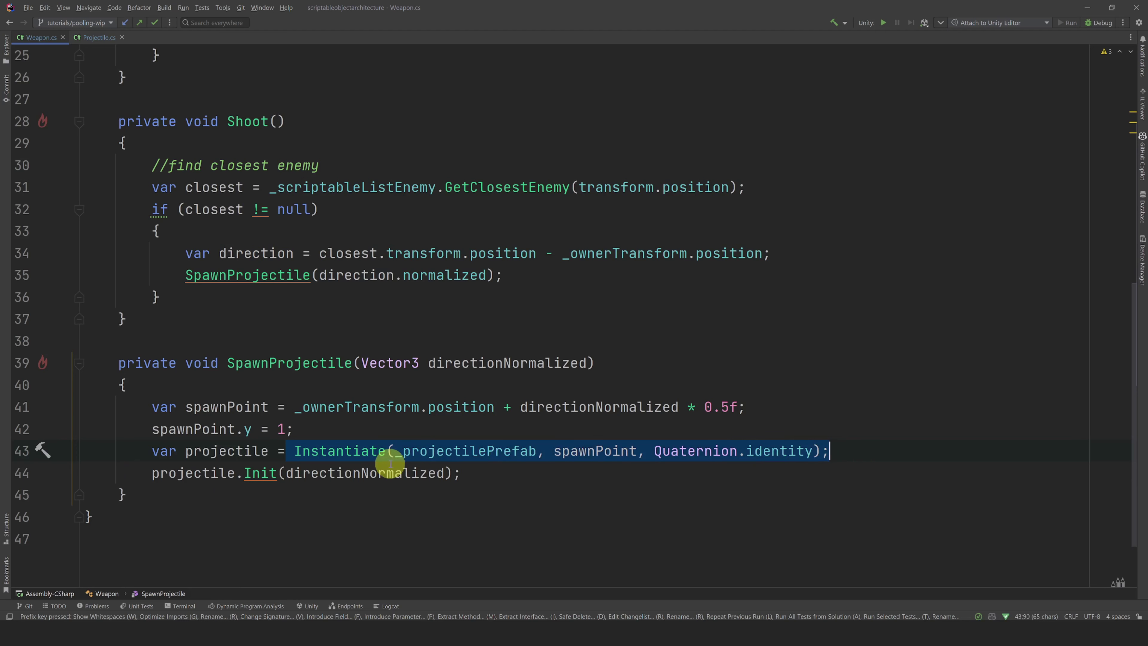
left_click(272, 473, "ctrl")
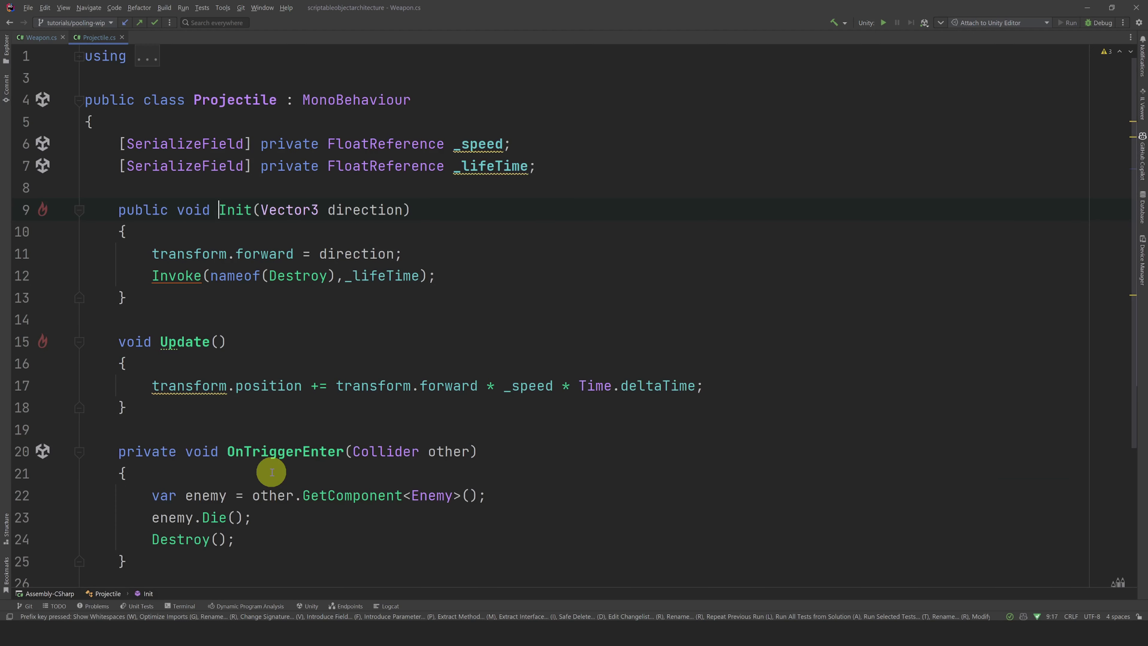
left_click_drag(430, 254, 144, 254)
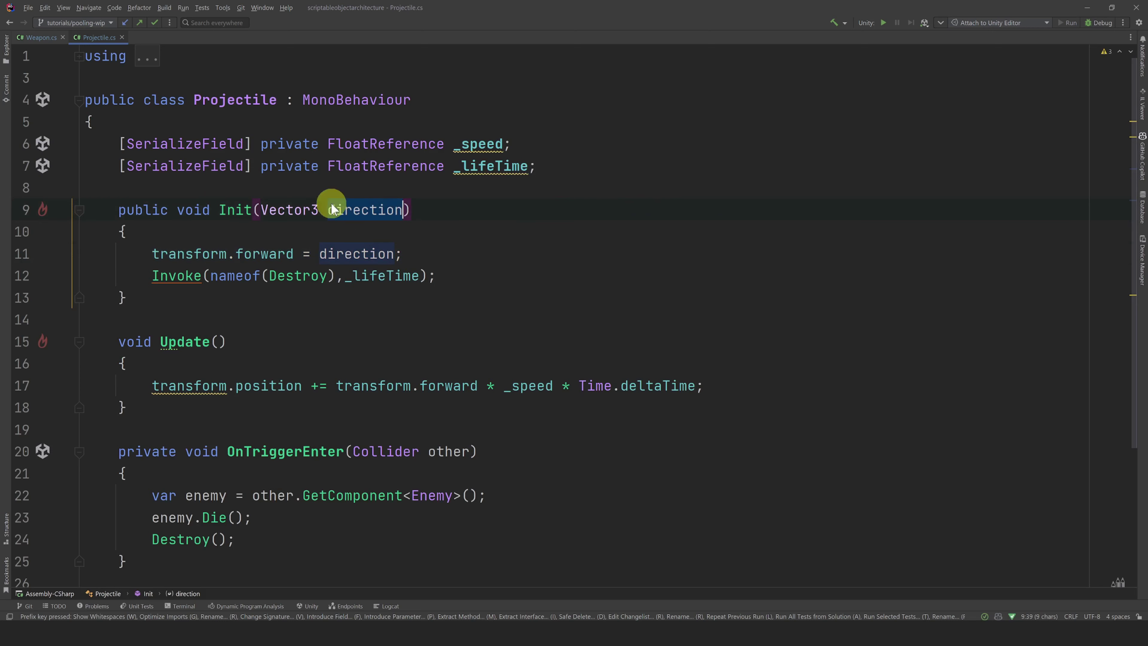
Step: Add 'using UnityEngine.Pool;' to Weapon.cs
left_click(39, 40)
key("Return")
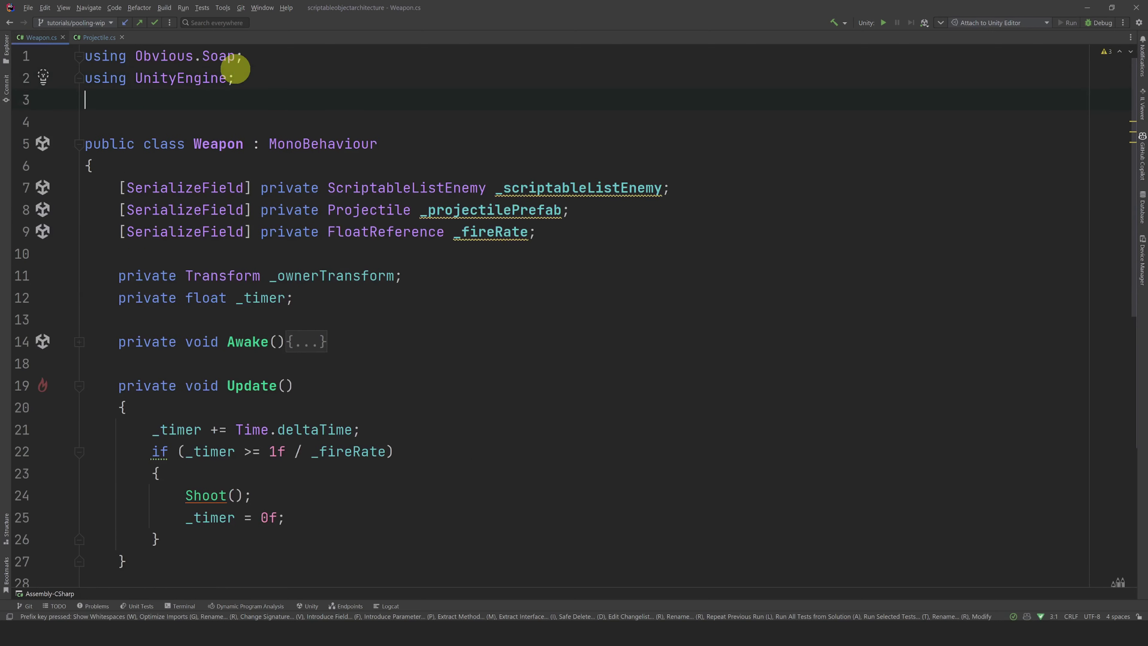
type("using Unityen")
key("Return")
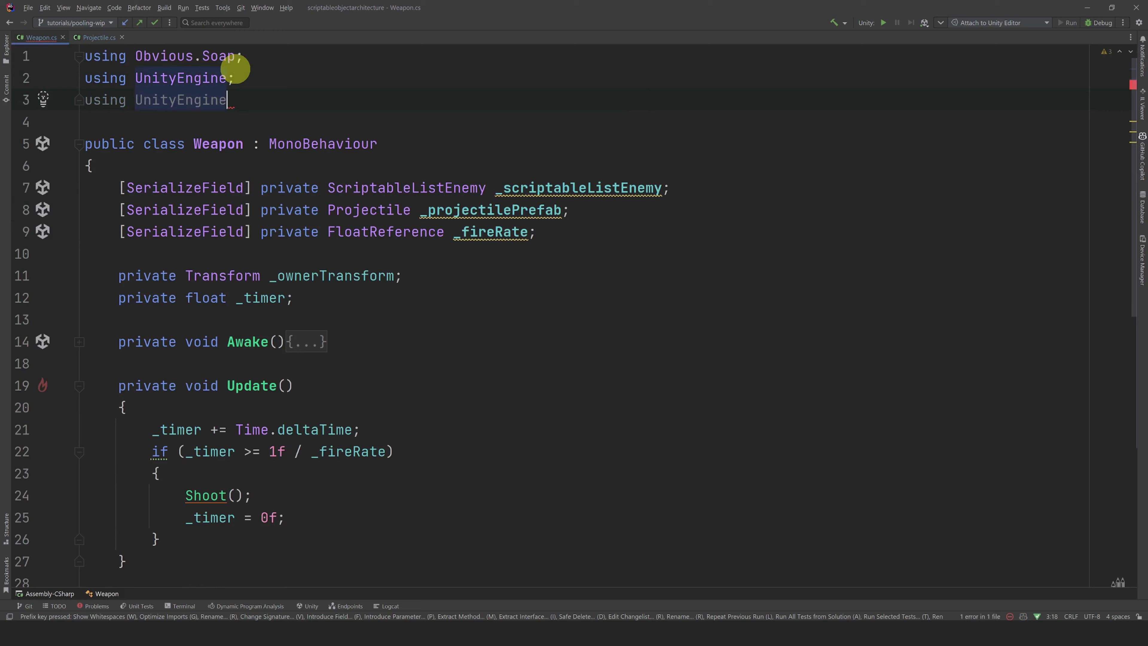
type(".p")
key("Return")
type(";")
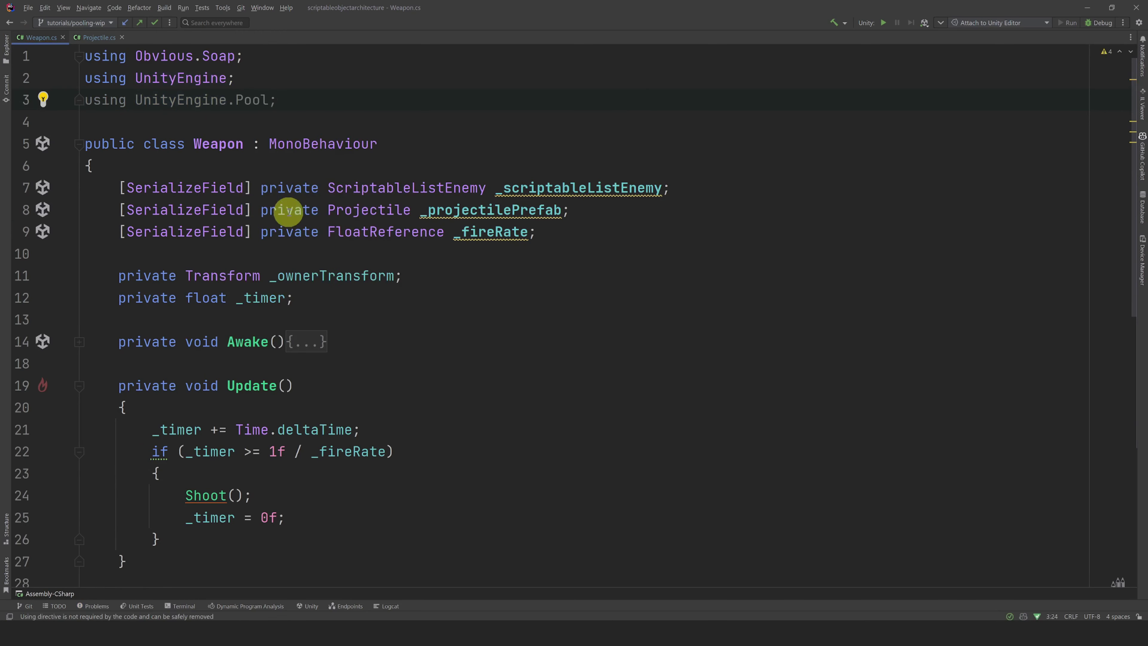
Step: Declare a private ObjectPool<Projectile> _pool field below the _timer field
left_click(307, 298)
key("Return")
type("pr")
key("Return")
type("Obj")
key("Return")
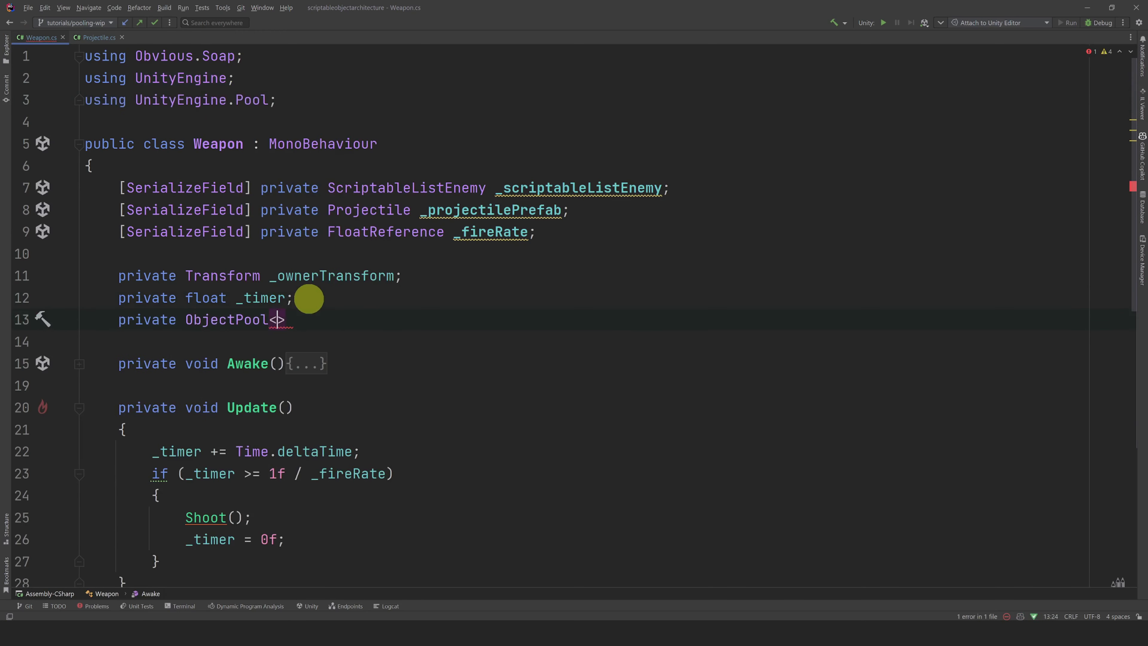
type("Pro")
key("Return")
type("> _pool;")
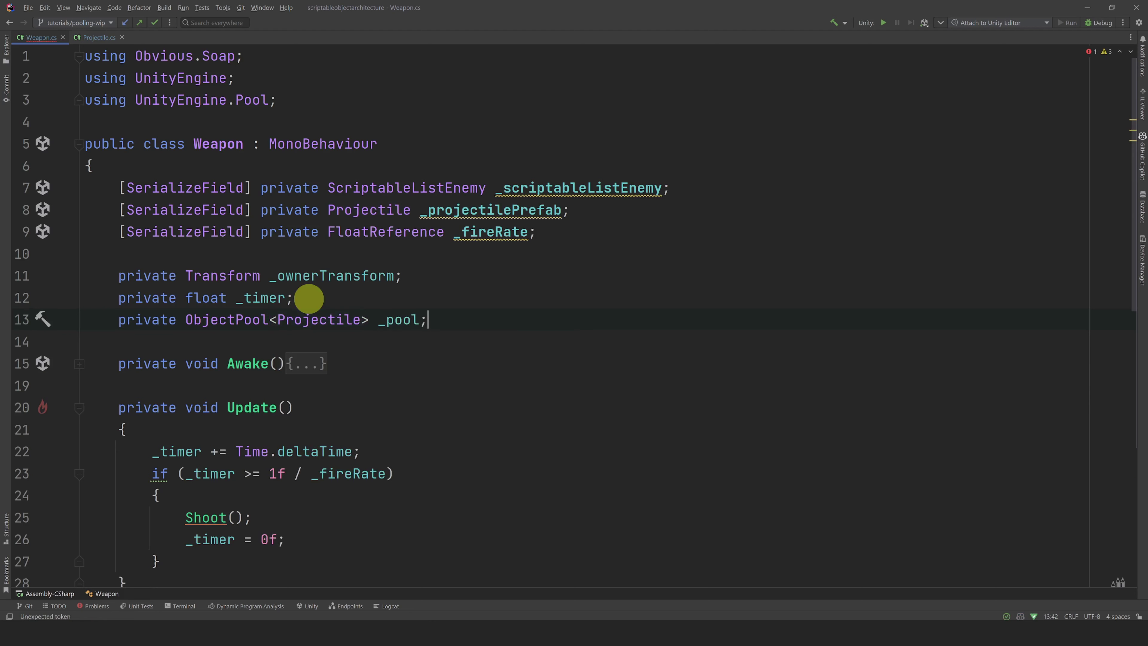
Step: In Awake, start assigning _pool = new ObjectPool<Projectile>(CreateProjectile)
left_click(79, 363)
key("Return")
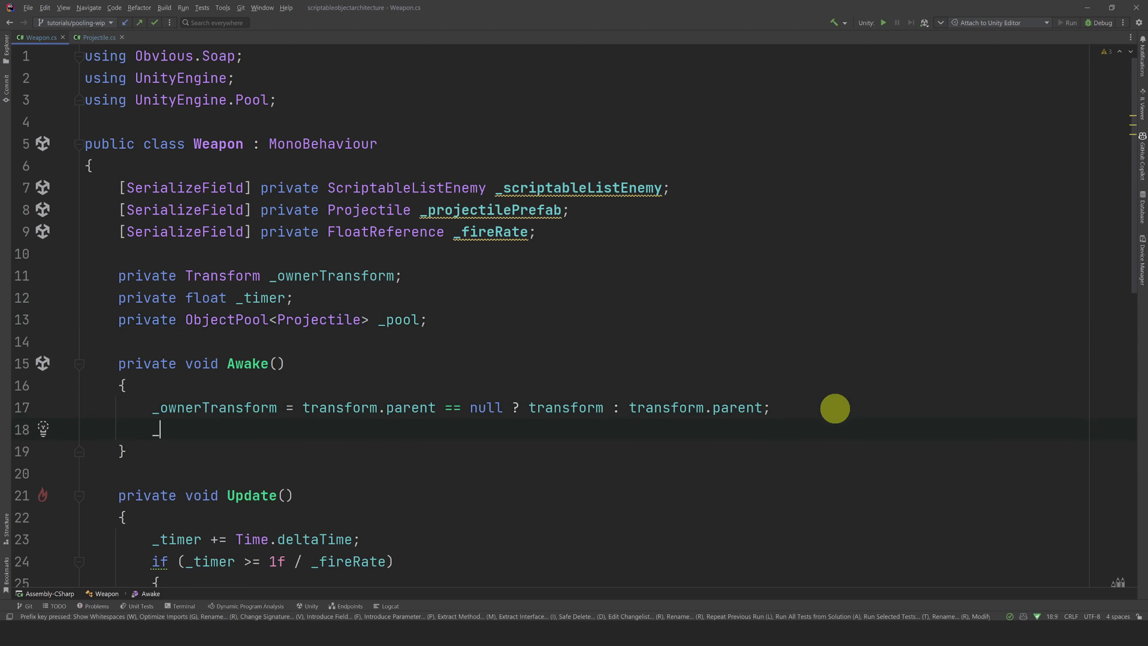
type("_pool = new")
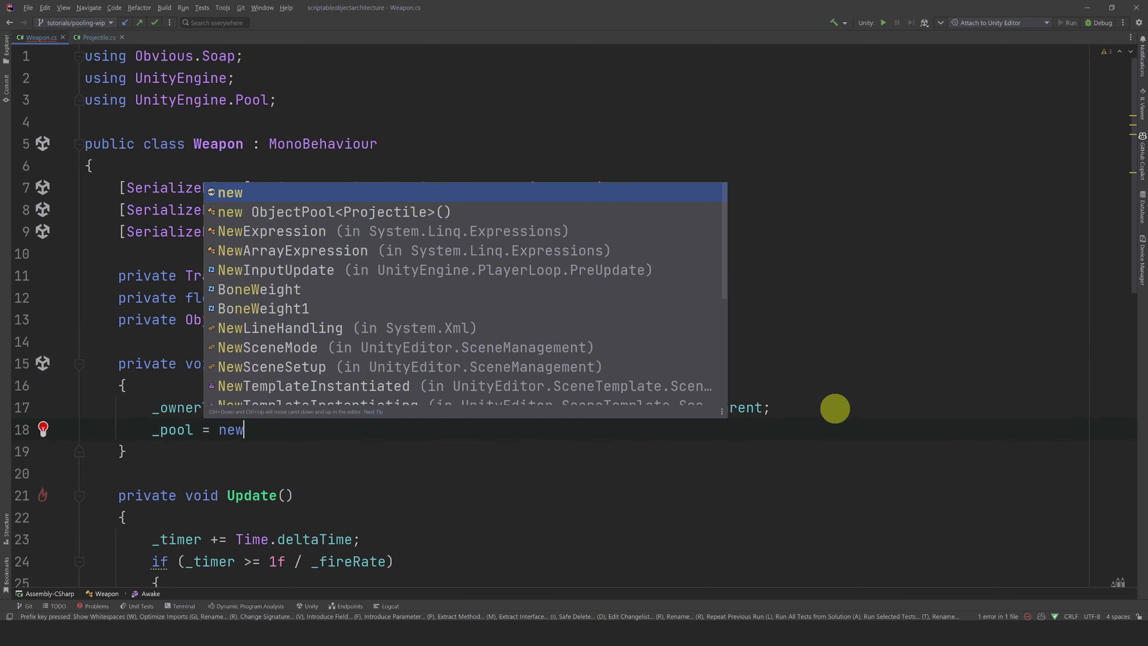
key("Down")
key("Return")
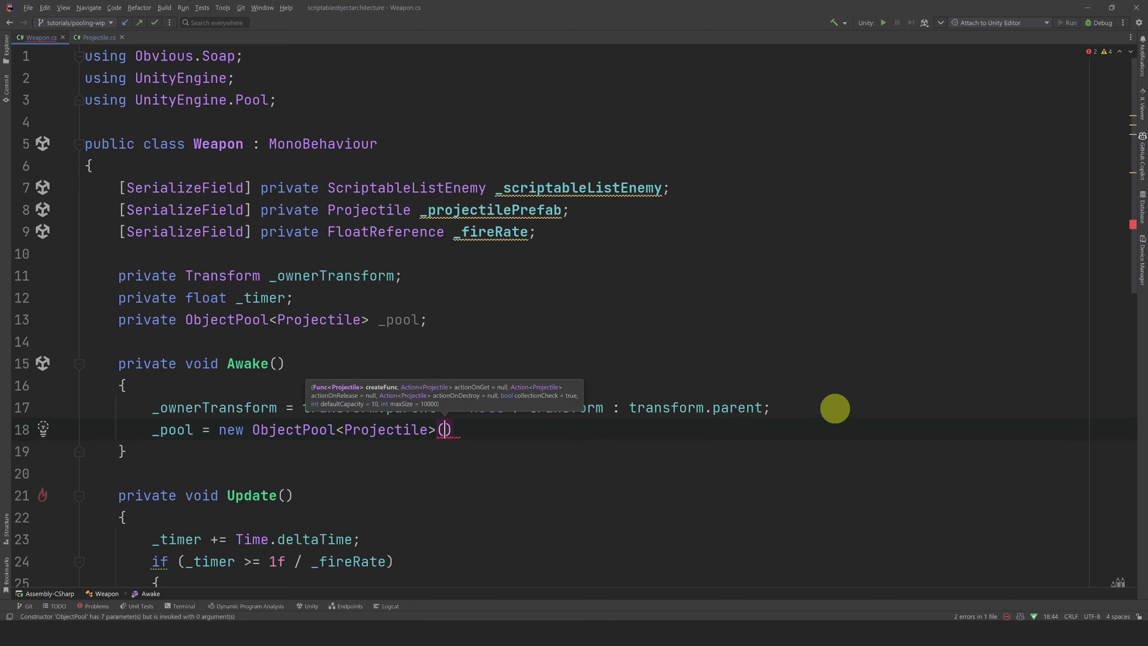
type("CreateProjectile")
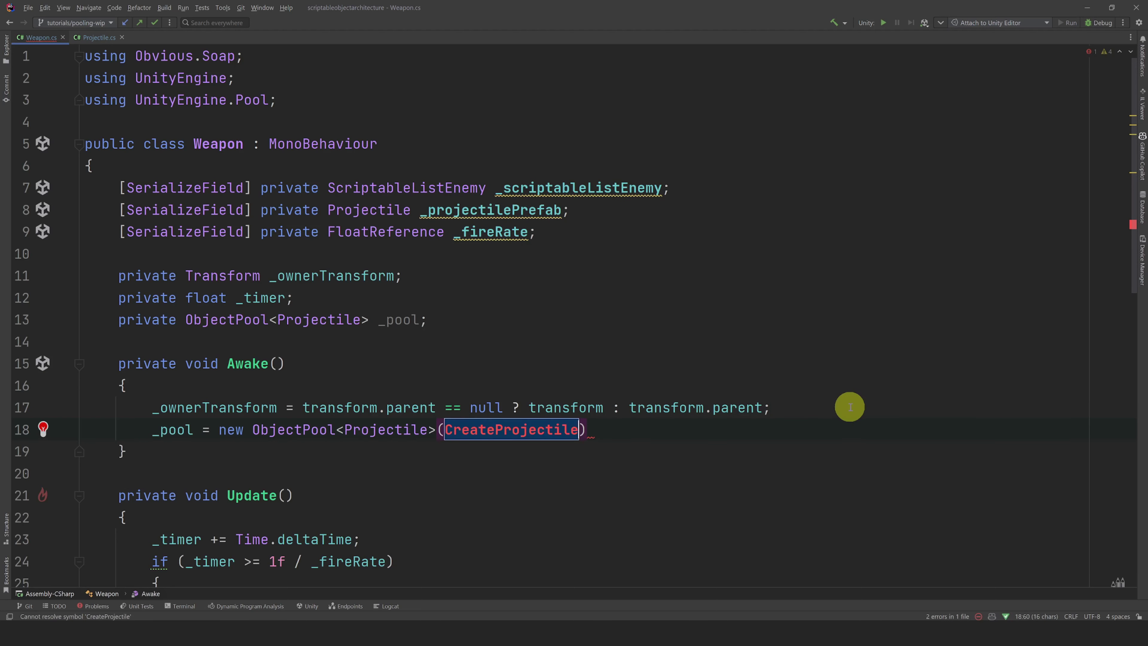
Step: Generate CreateProjectile, which instantiates _projectilePrefab and returns the projectile
left_click(571, 429)
key("alt+Return")
key("Return")
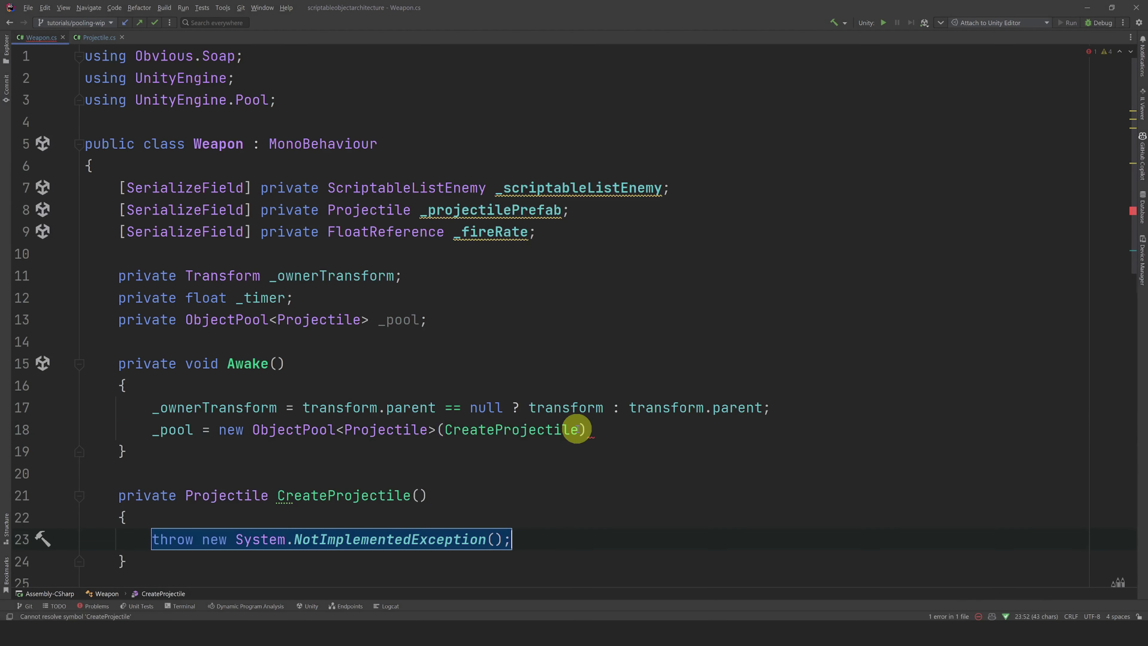
type("var projectile")
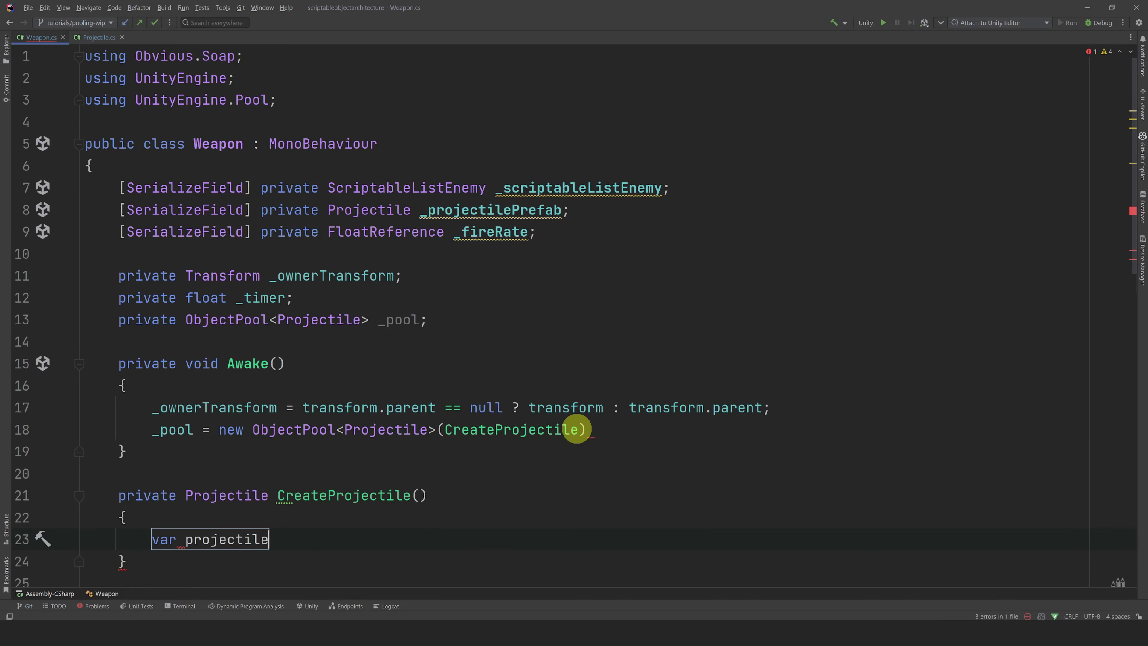
type(" = Instantiate(_pr")
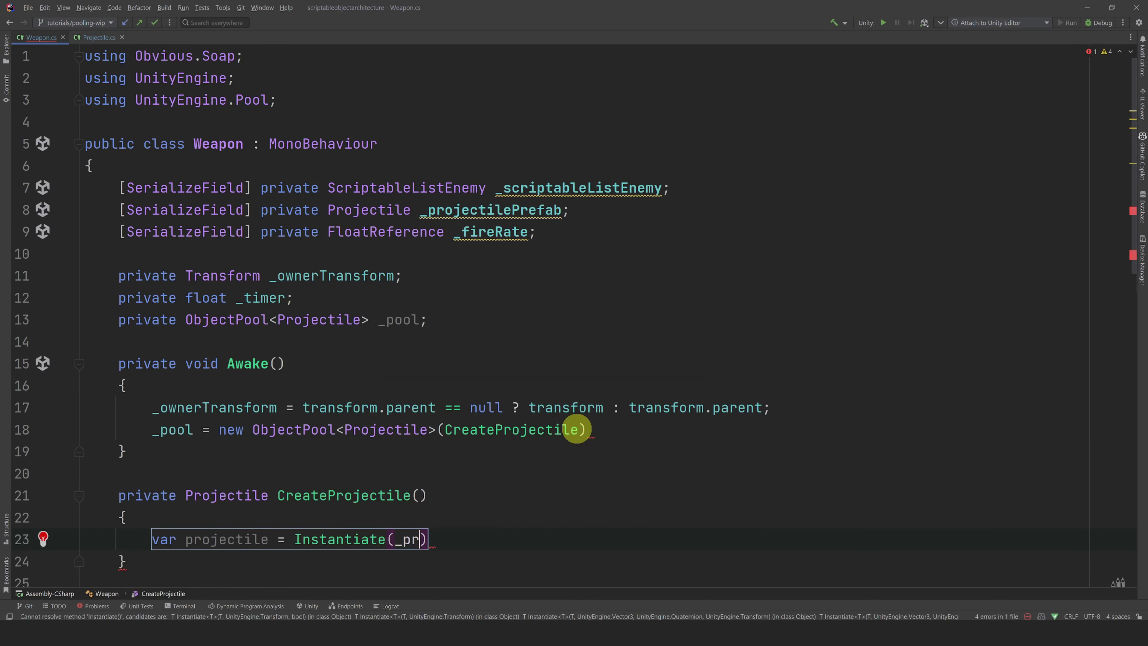
key("ctrl+space")
scroll(576, 429, "down", 2)
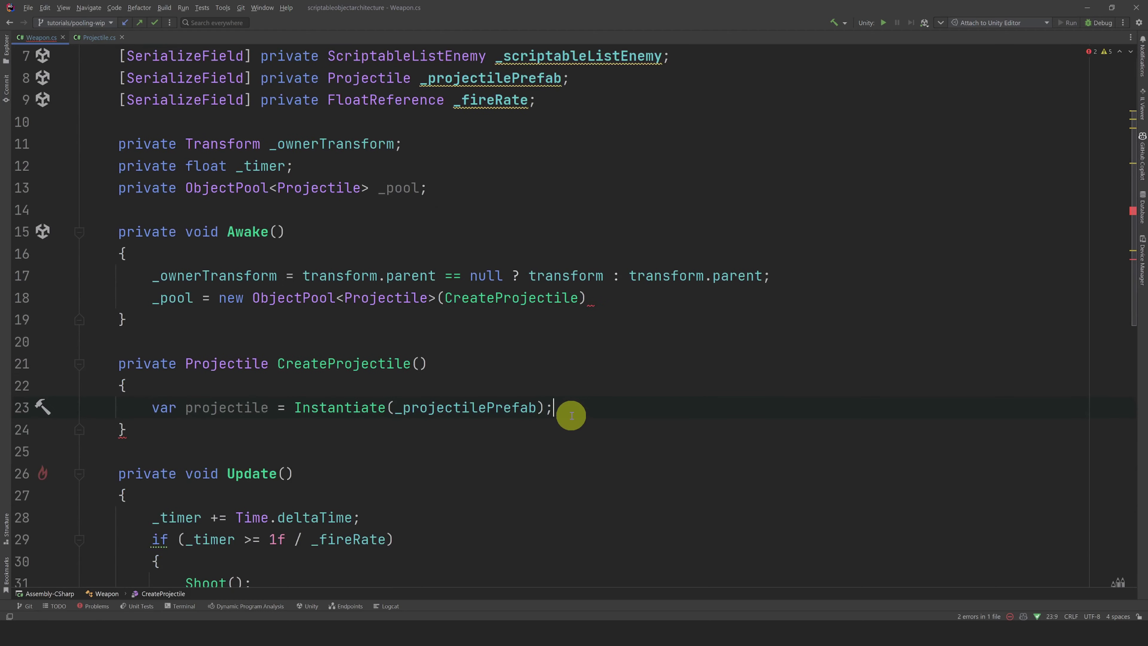
key("Return")
type("return pr")
key("Return")
type(";")
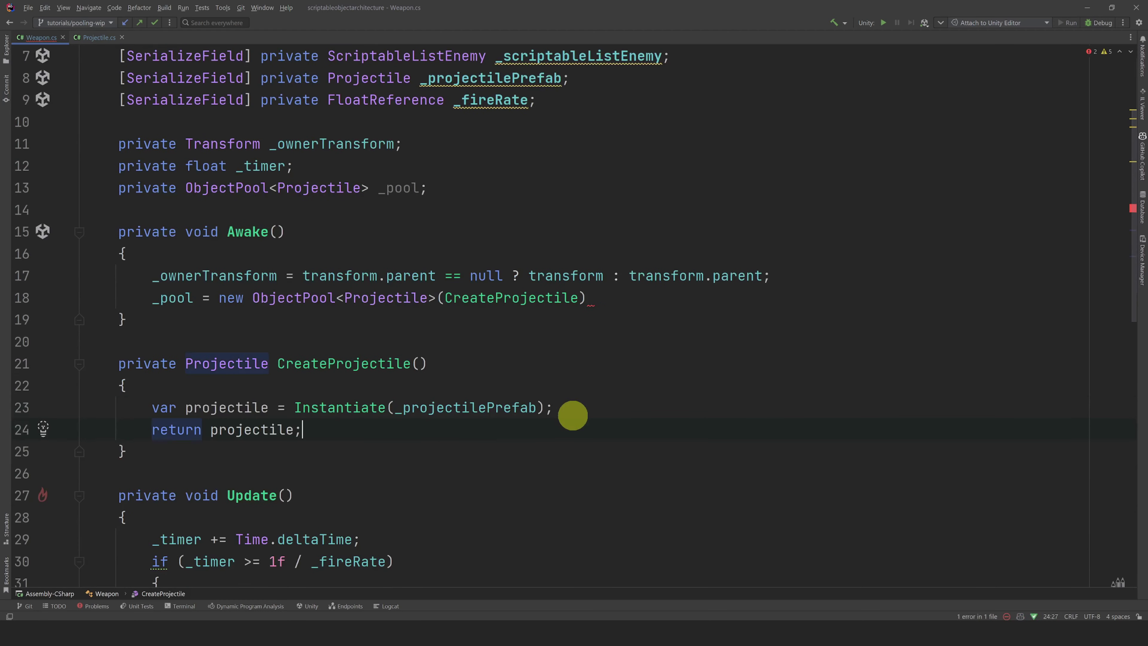
key("ctrl+r")
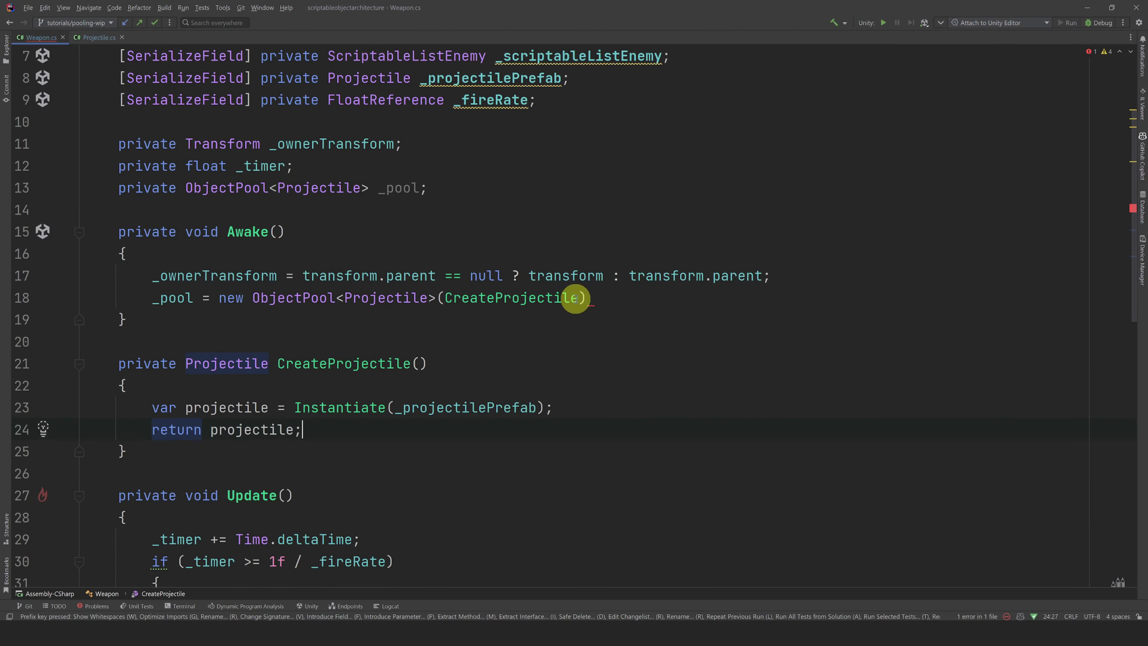
Step: Add null and OnPutBackInPool to the pool constructor; OnPutBackInPool calls SetActive(false)
type(",n")
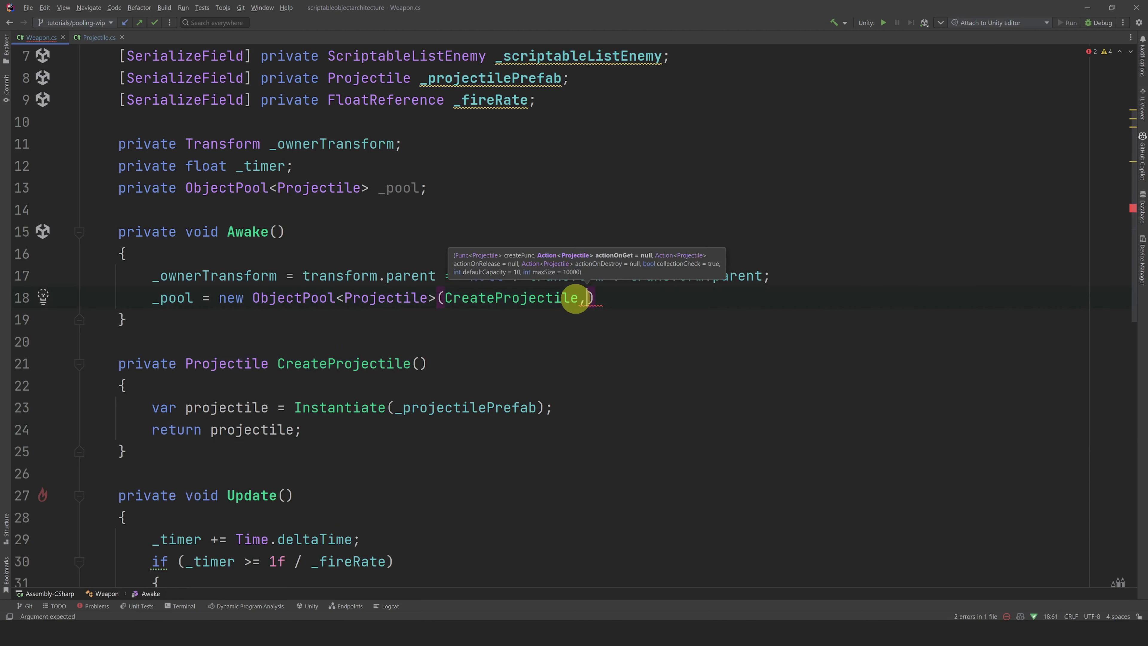
type("ull")
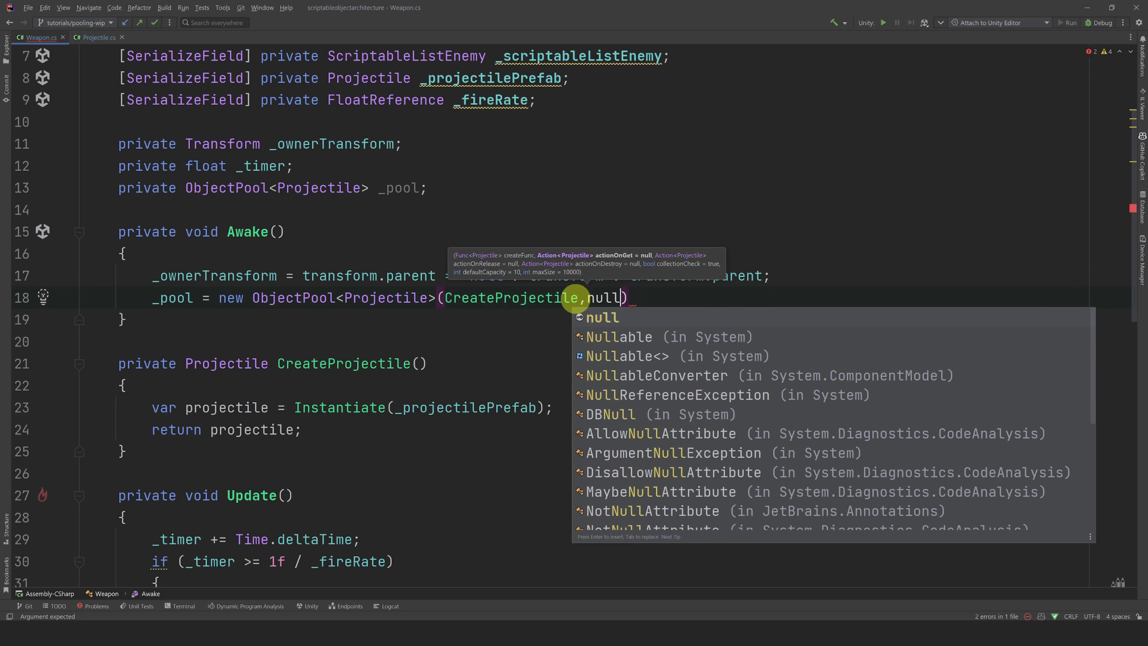
type(",O")
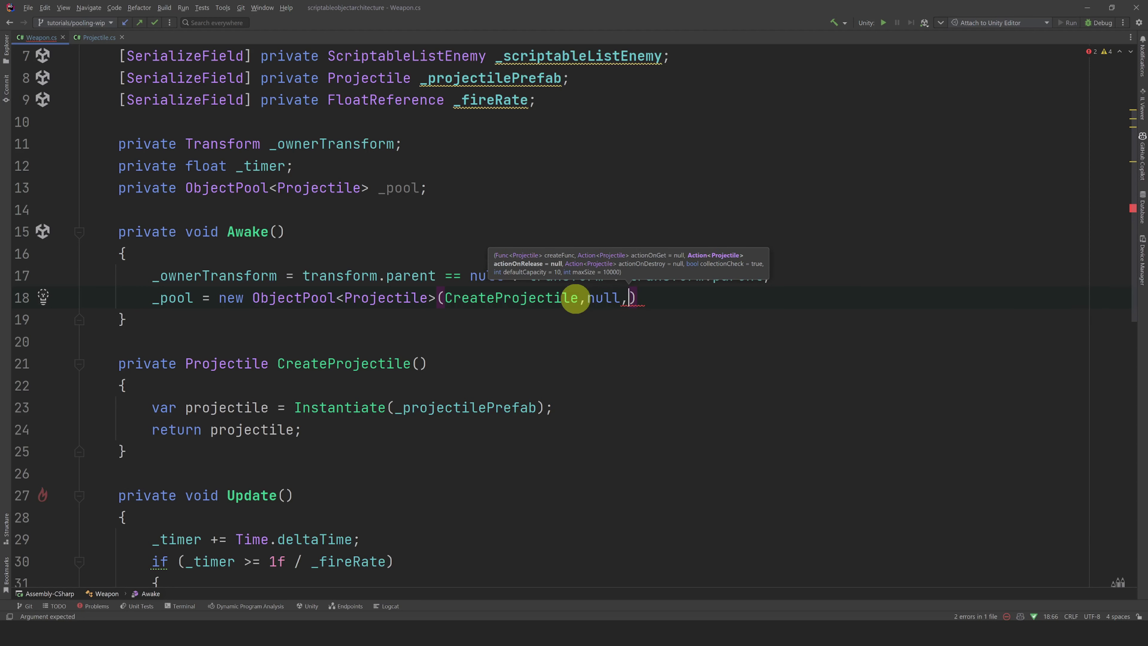
type("nPutBackInPool")
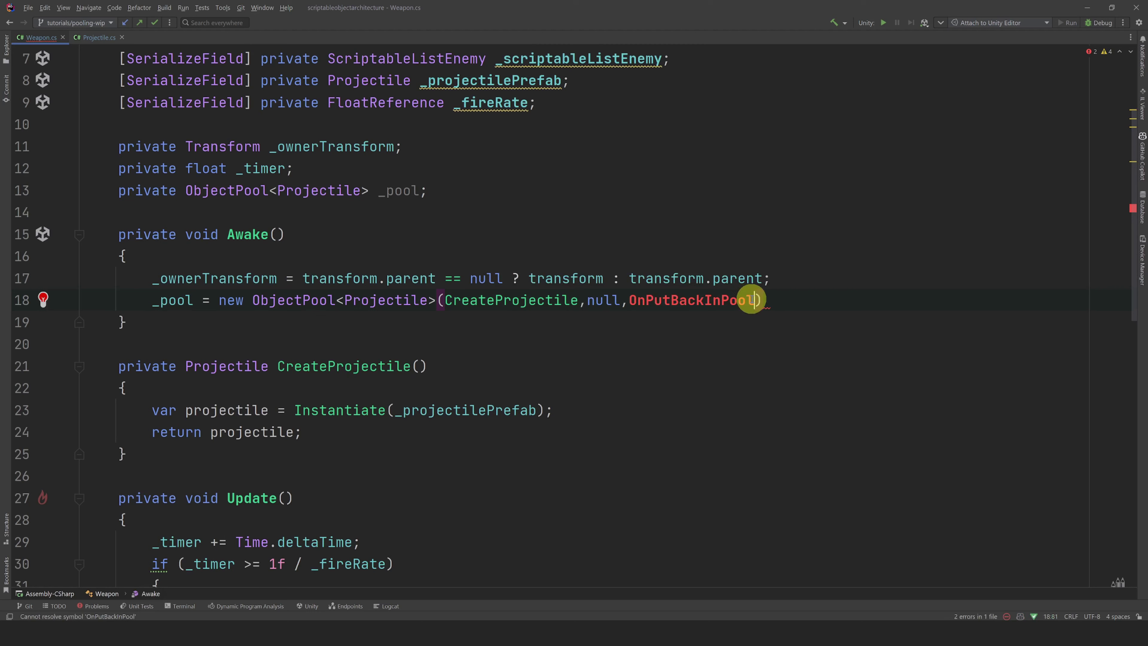
key("alt+Return")
key("Return")
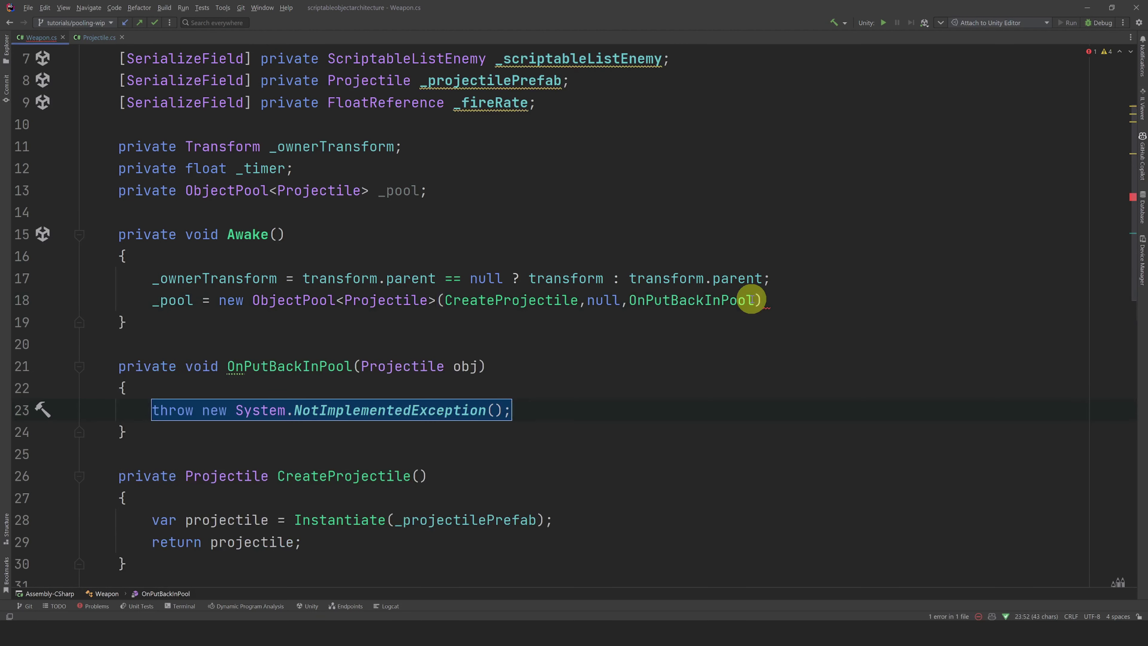
type("obj.gameObject.se")
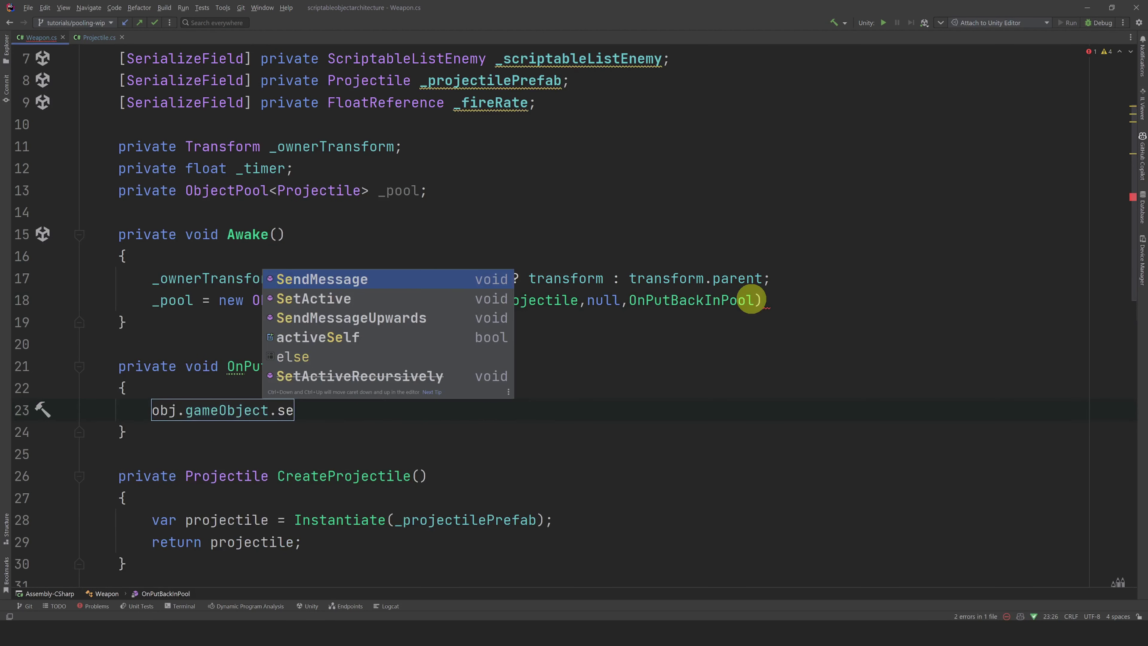
key("Down")
key("Return")
type("false);")
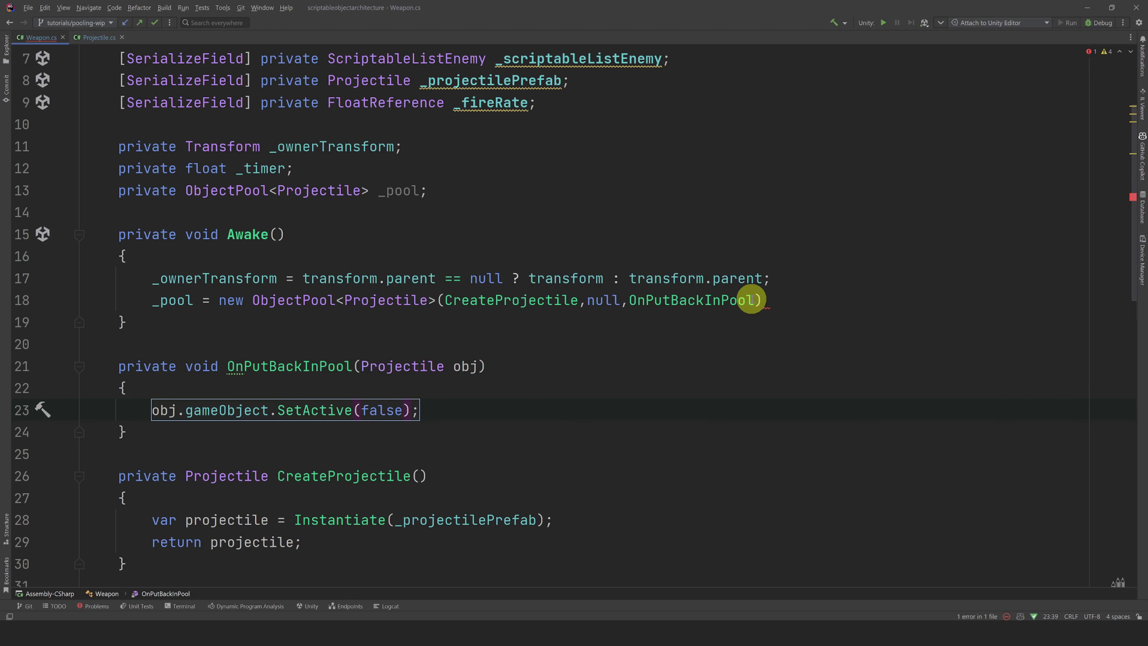
Step: Give the pool constructor a defaultCapacity of 500
left_click(753, 300)
key("ctrl+r")
type(",")
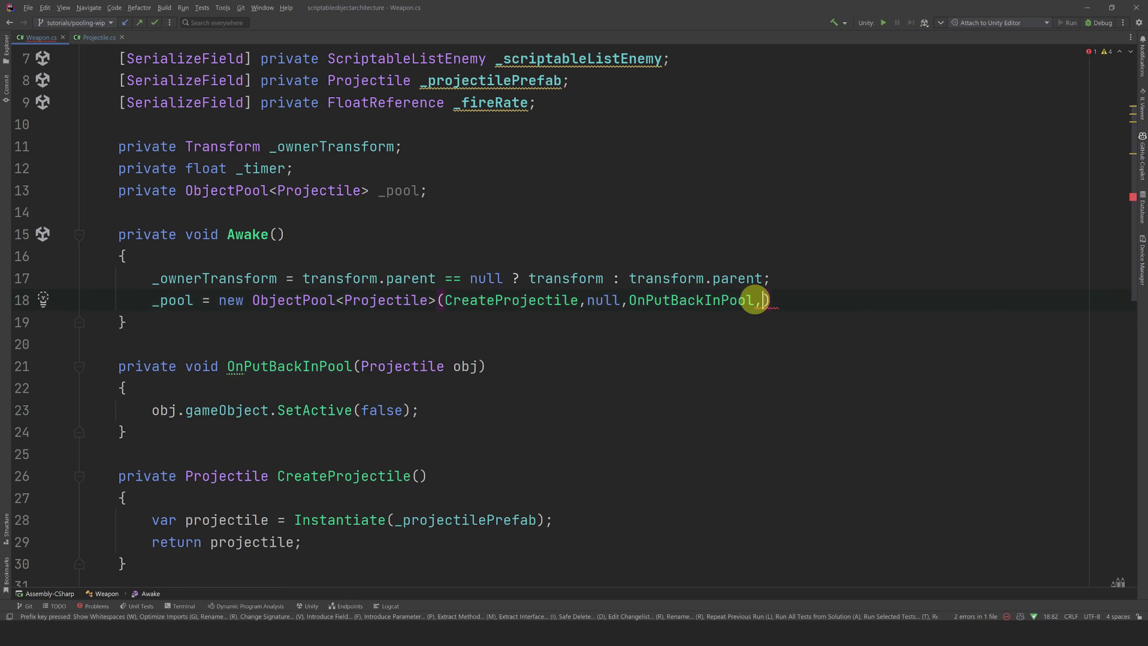
type("default")
key("Down")
key("Return")
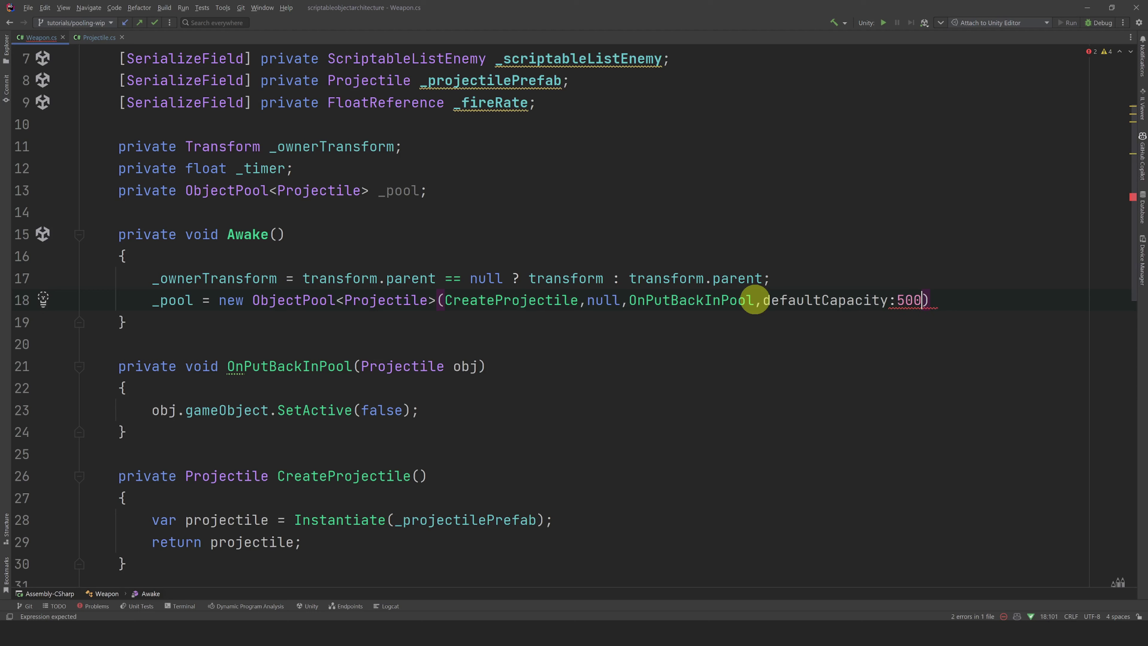
type(";")
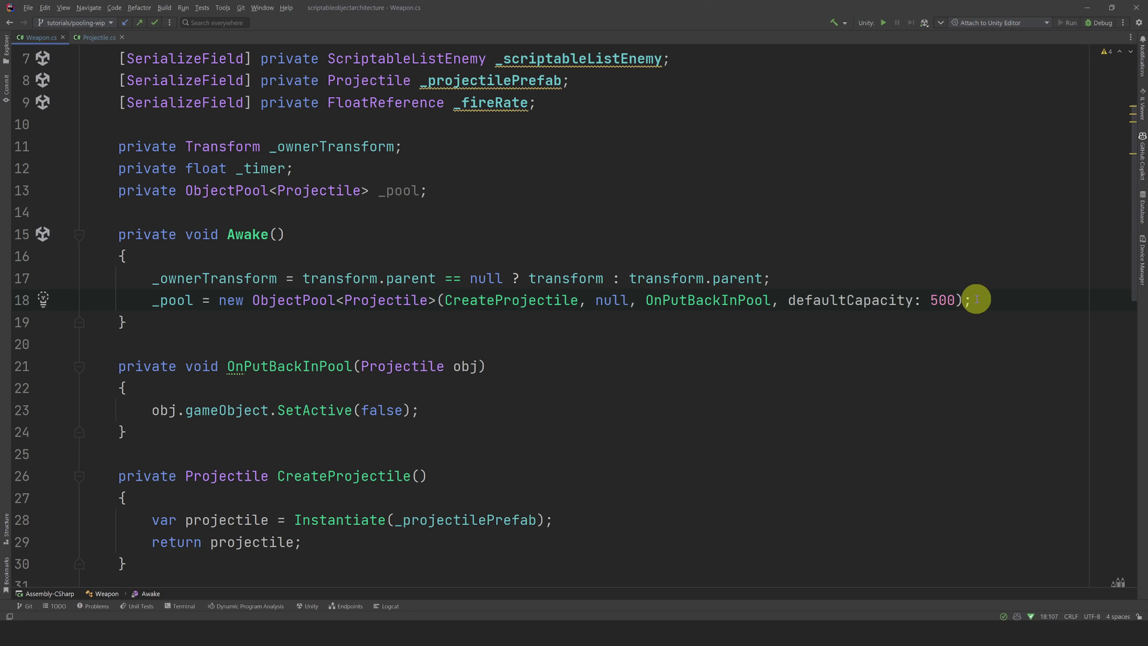
key("ctrl+r")
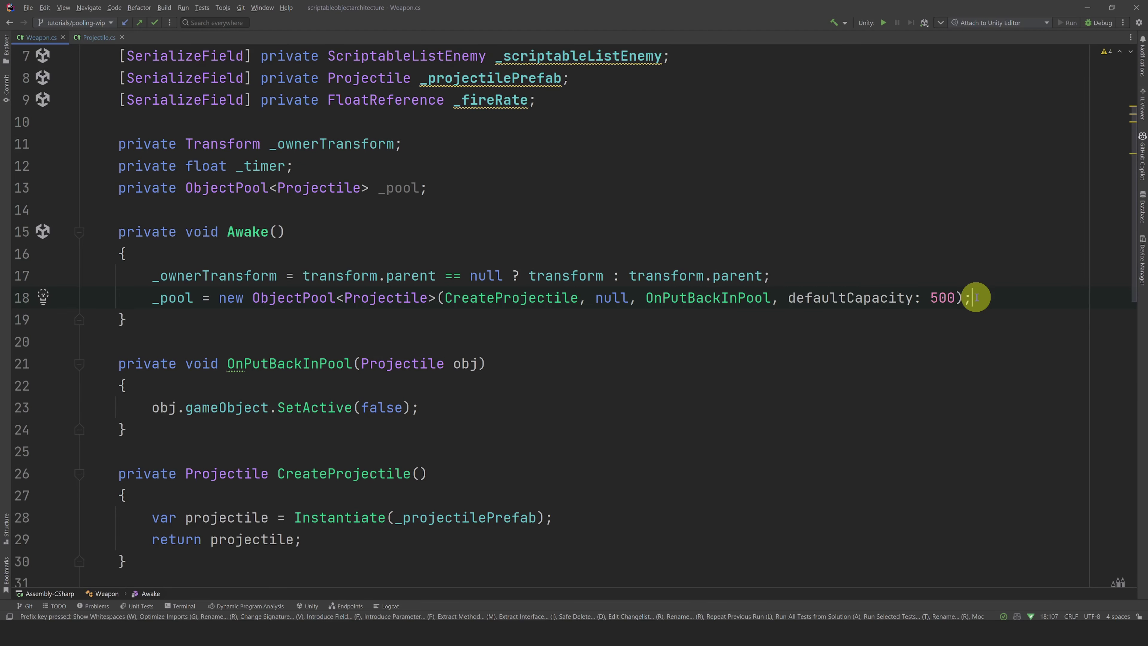
Step: Replace the Instantiate call in SpawnProjectile with _pool.Get()
scroll(974, 299, "down", 5)
scroll(845, 385, "down", 1)
scroll(804, 428, "down", 1)
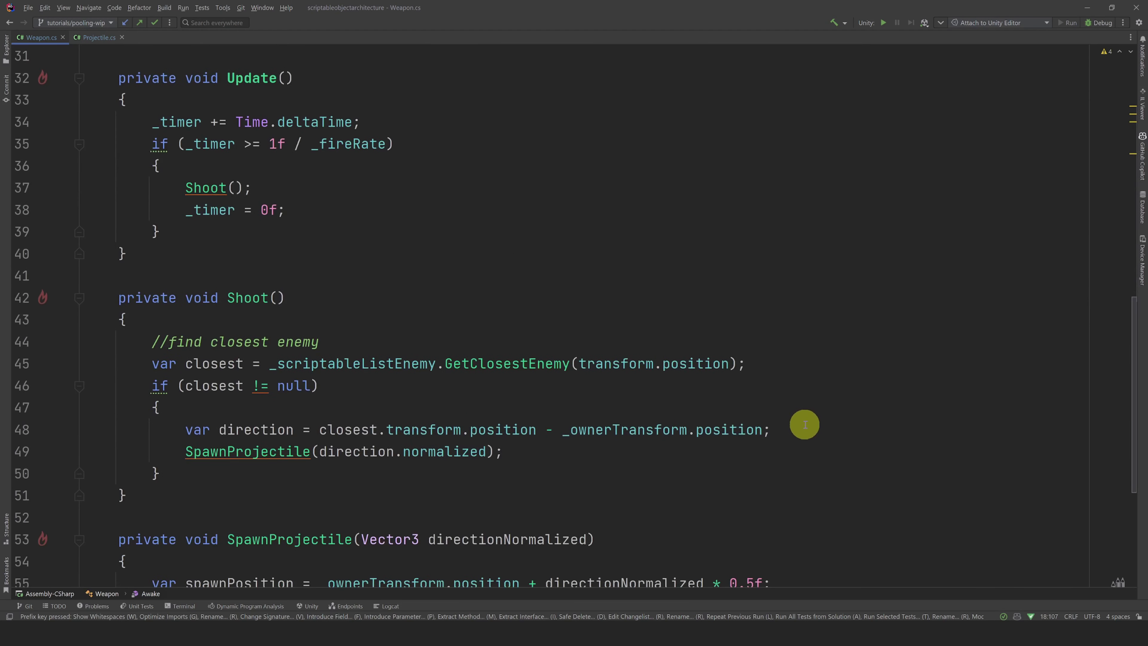
scroll(786, 426, "down", 3)
left_click_drag(881, 429, 295, 435)
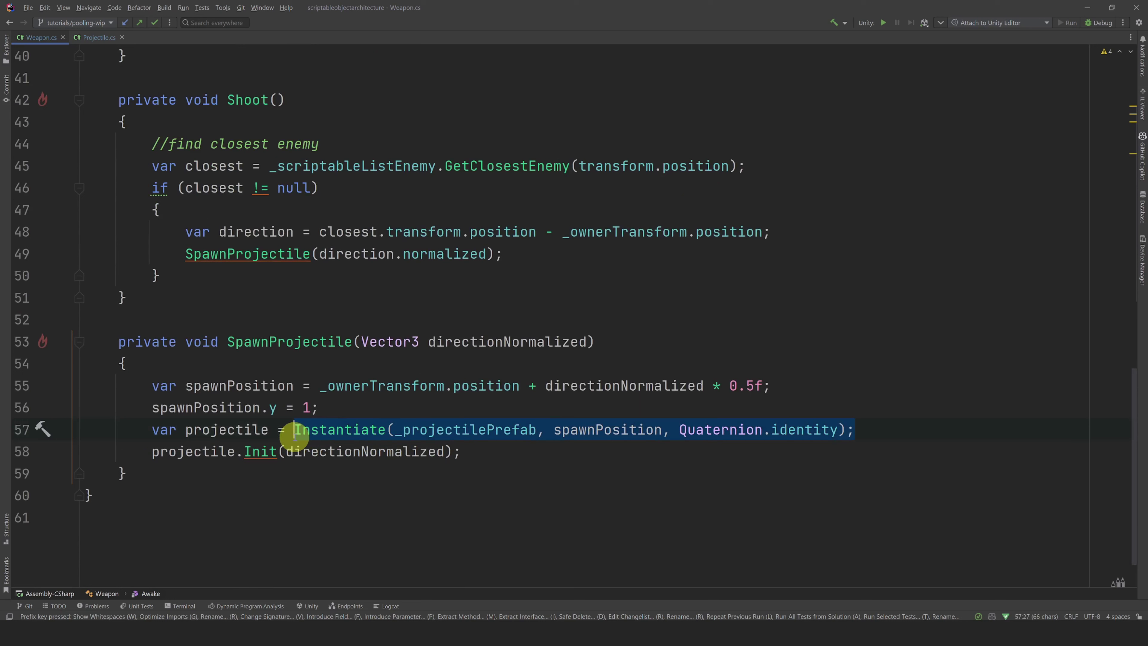
key("Delete")
type("poo")
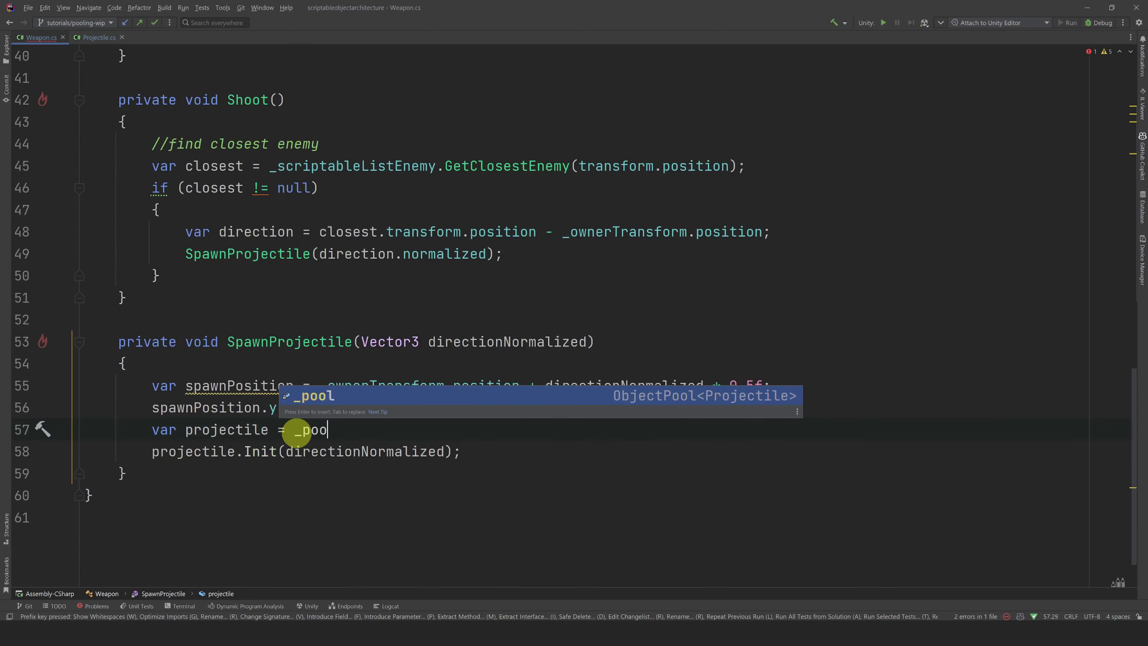
type("l.Get")
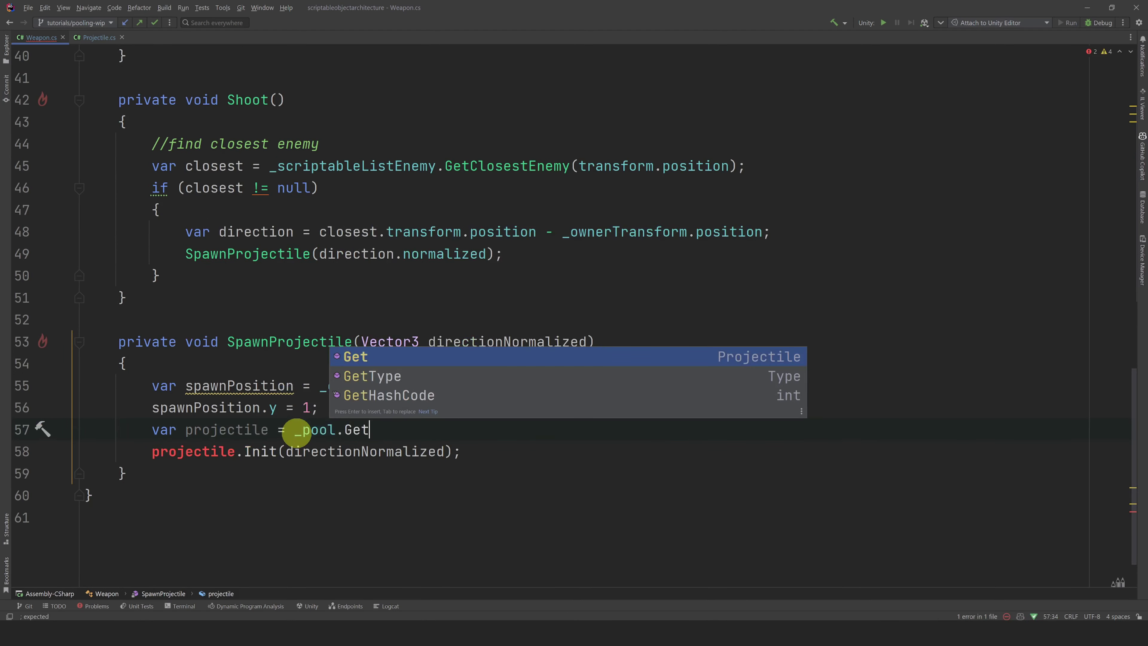
type("();")
key("Return")
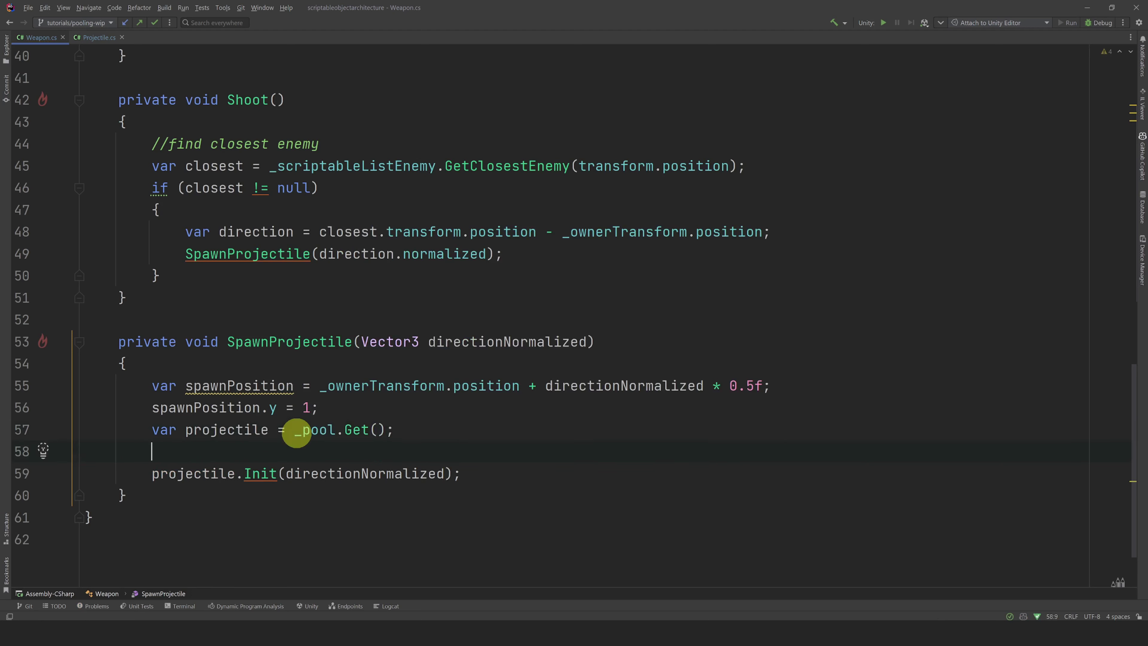
Step: Add projectile.transform.position = spawnPosition before the Init(directionNormalized) call
type("projectile.transform.position")
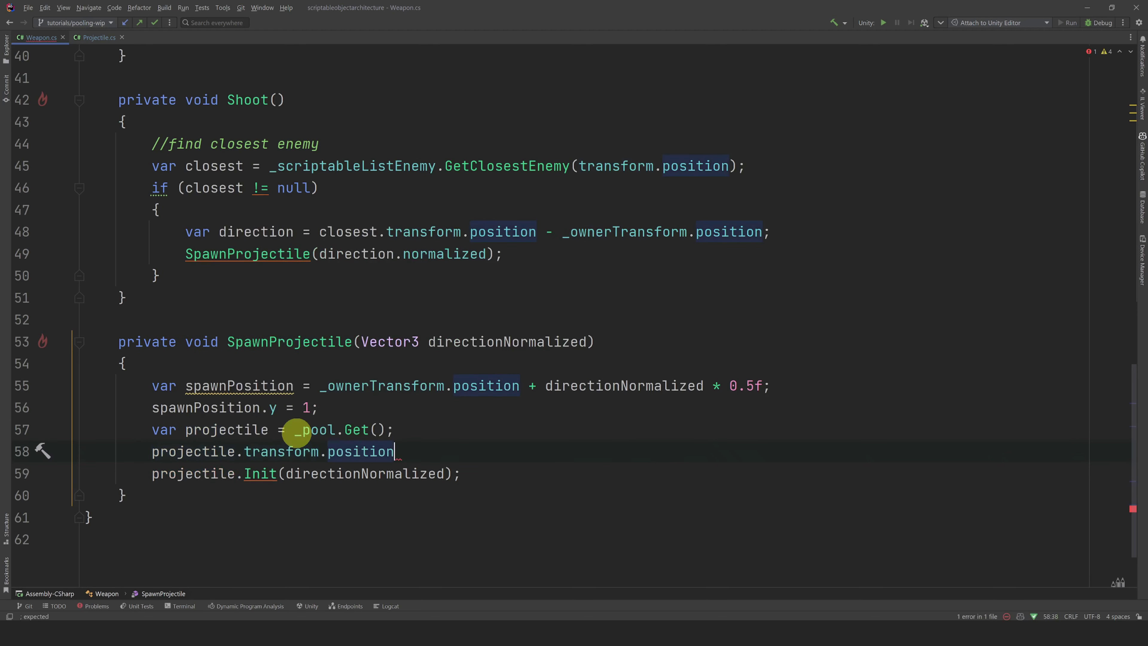
type(" = sp")
key("Return")
type(";")
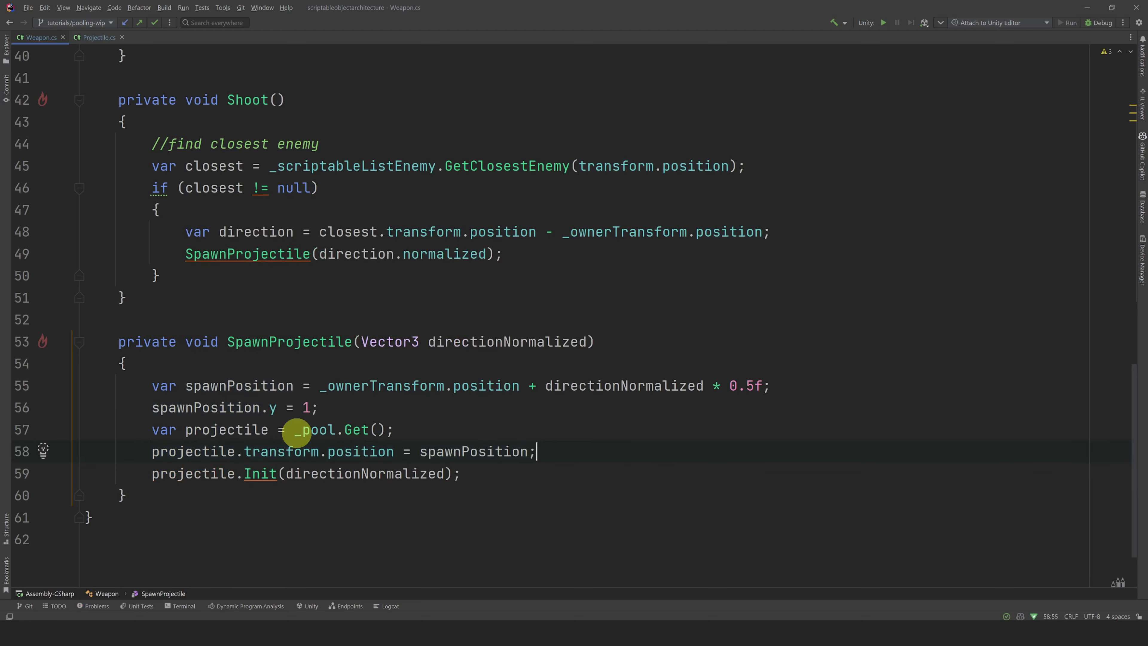
left_click(270, 474)
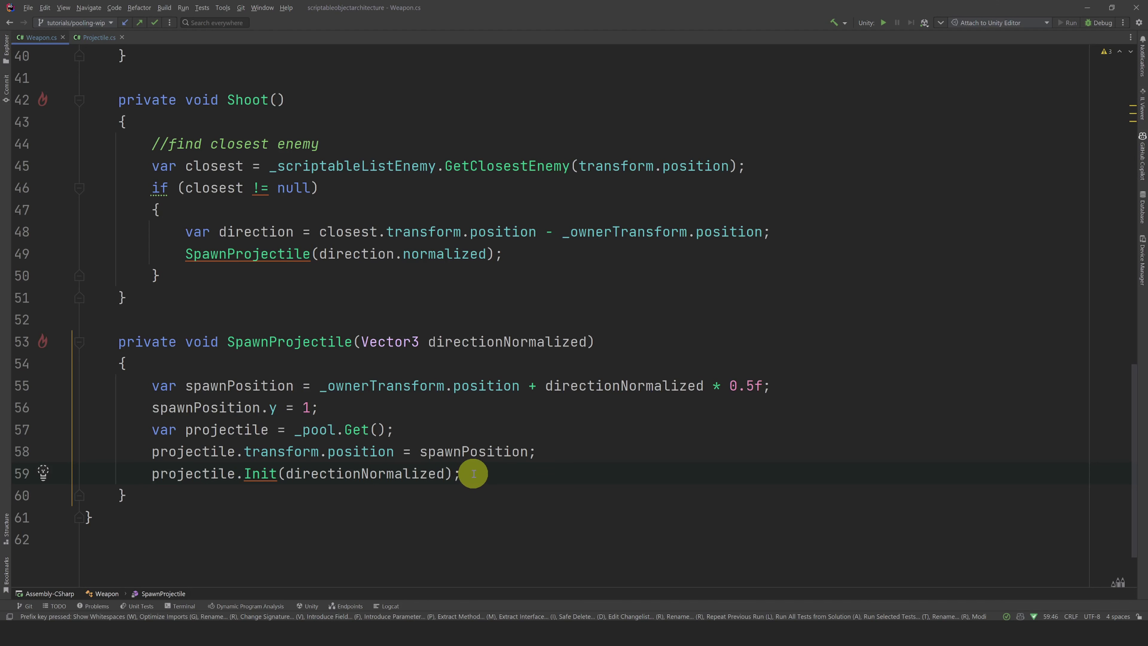
left_click_drag(466, 474, 171, 474)
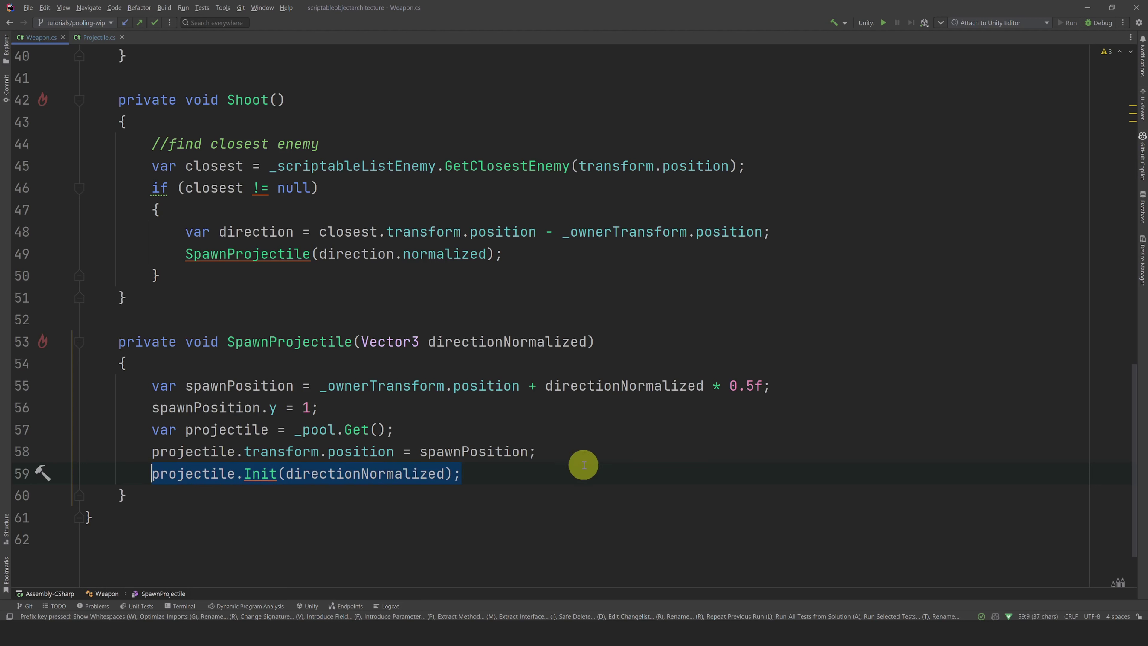
left_click_drag(541, 451, 135, 452)
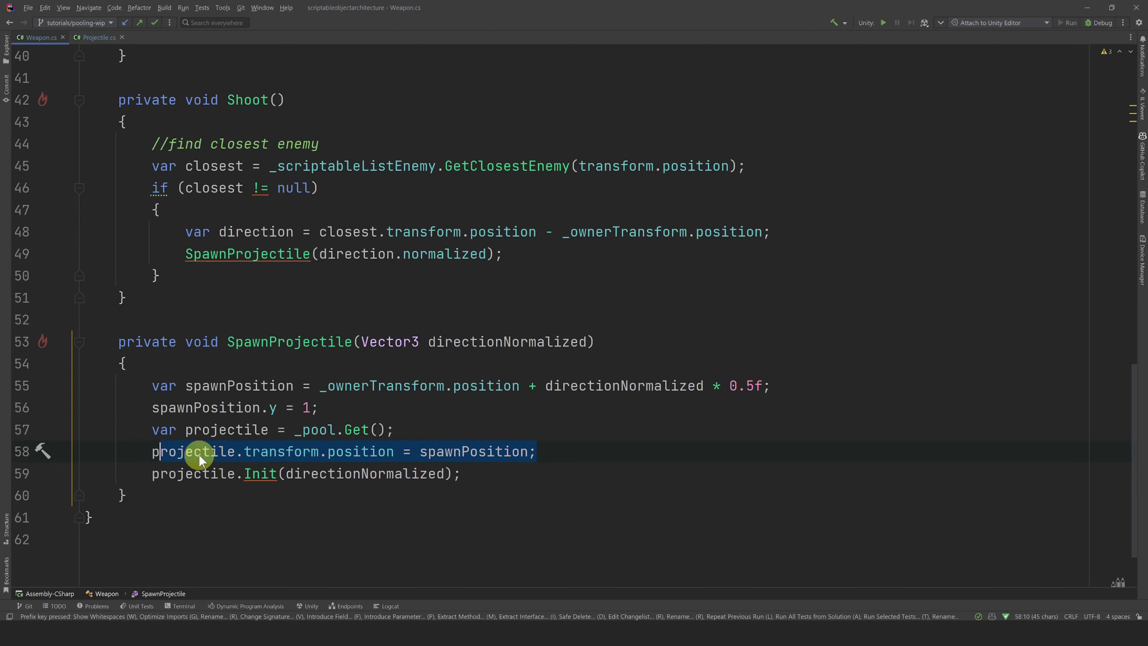
Step: Add gameObject.SetActive(true) to Projectile's Init method
left_click(260, 473, "ctrl")
left_click(436, 282)
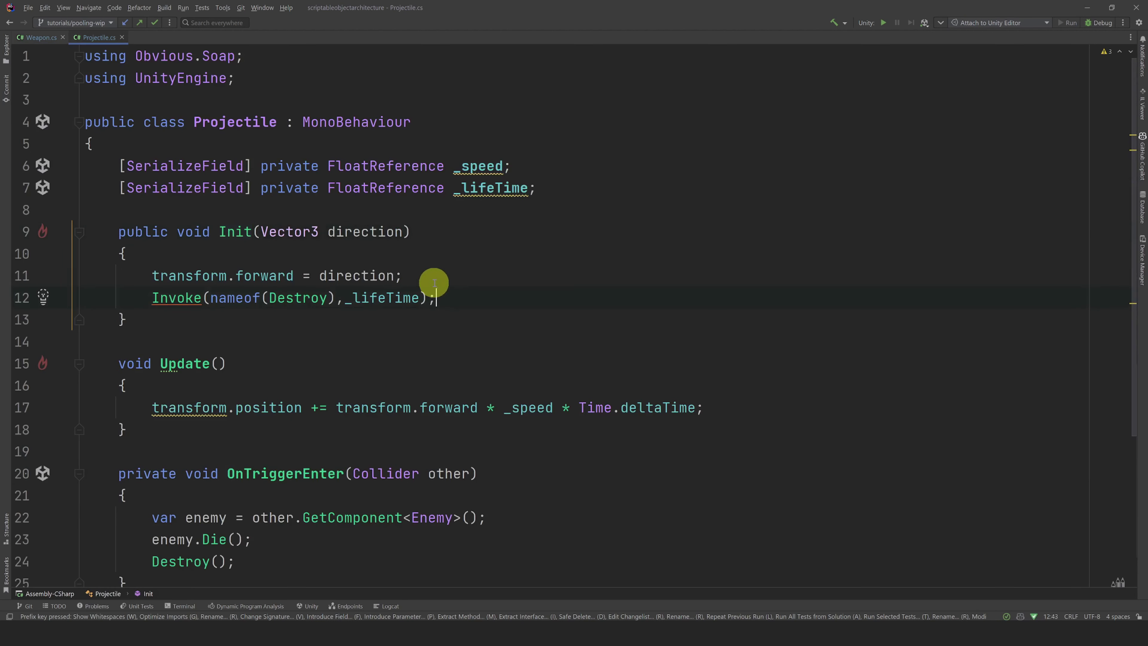
key("Return")
type("gameObject.se")
key("Return")
type("tr")
key("Return")
left_click(385, 297)
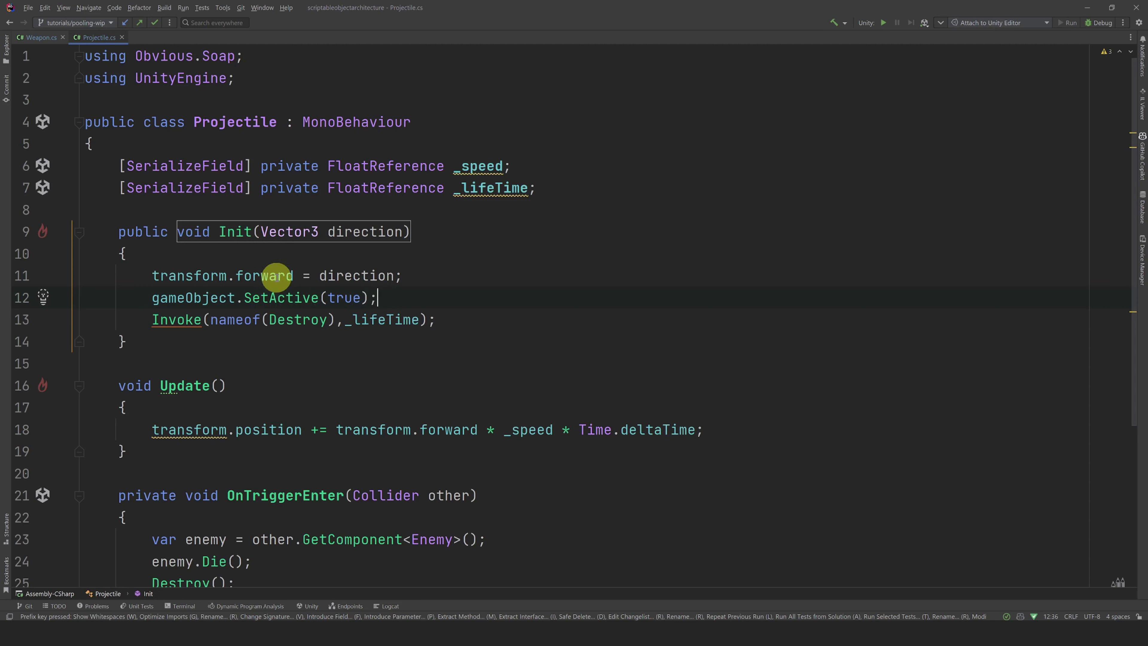
Step: Add an ObjectPool<Projectile> pool parameter to Init
scroll(395, 297, "down", 1)
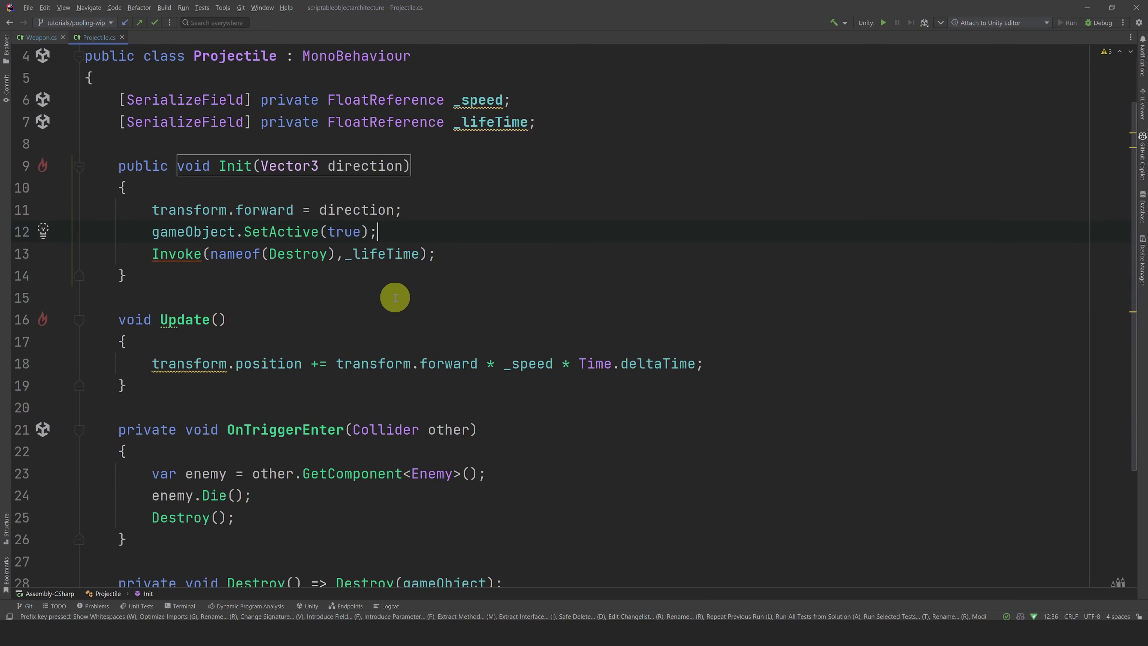
scroll(312, 271, "down", 2)
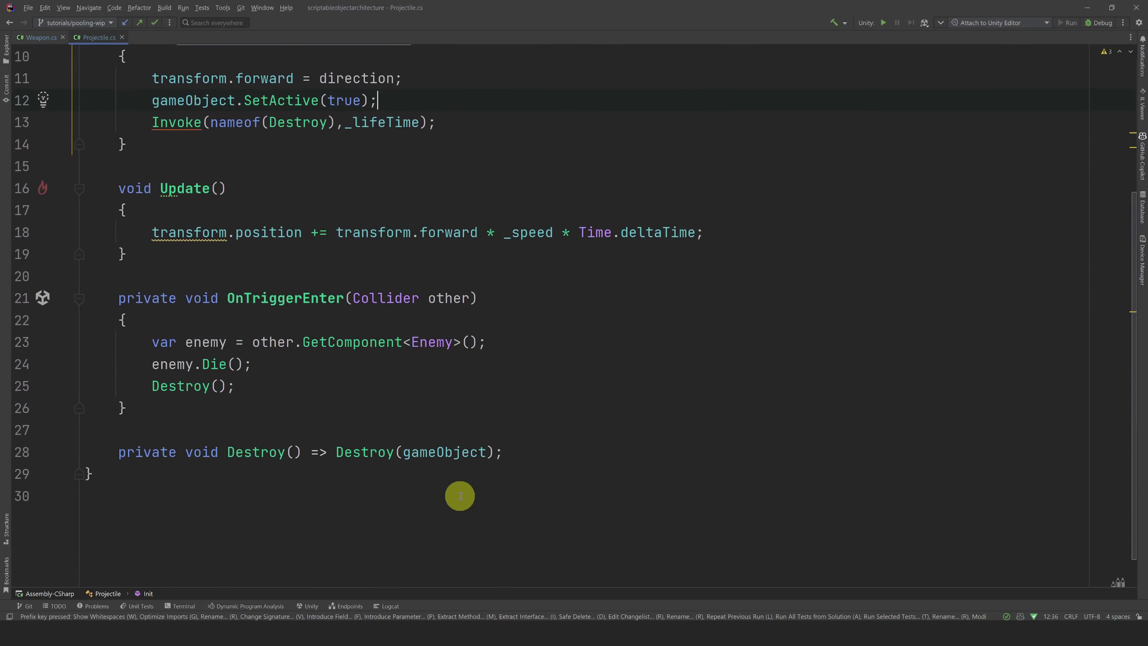
scroll(433, 449, "up", 1)
scroll(412, 432, "up", 2)
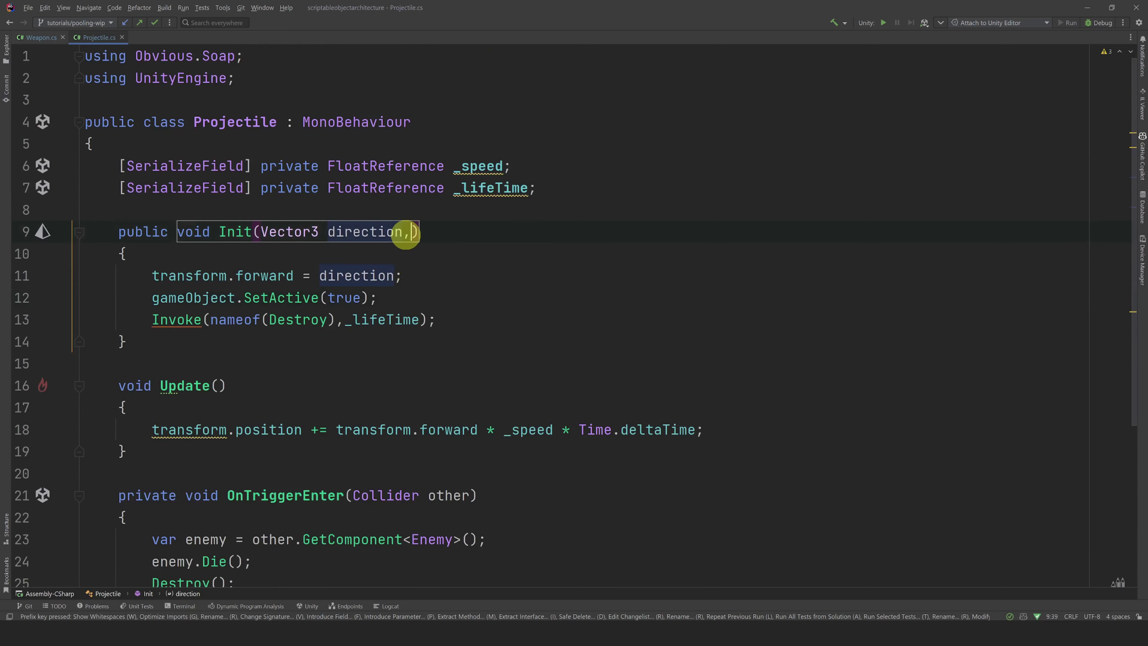
type("Objec")
key("Return")
type("P")
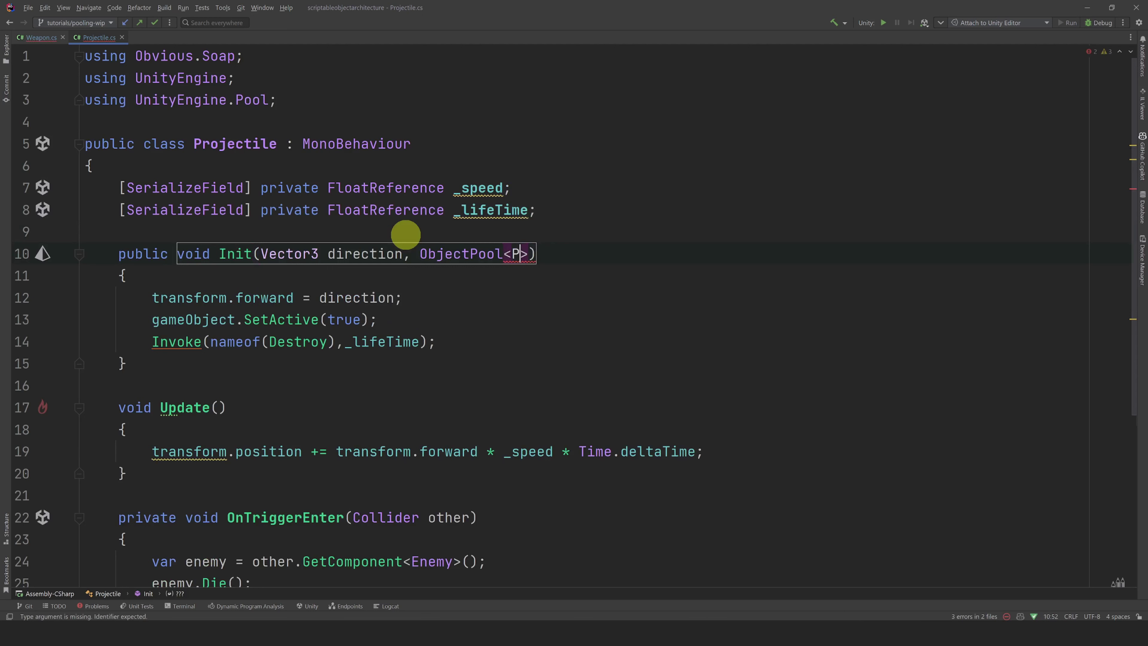
type("roje")
key("Return")
type("pool")
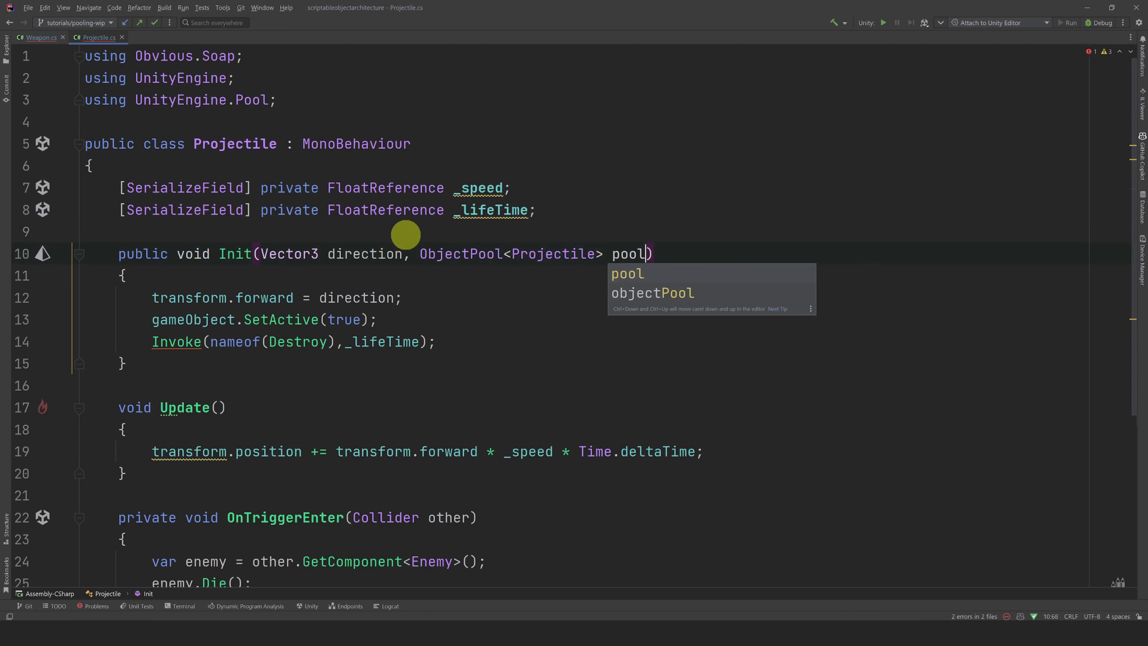
Step: Store the pool parameter in a new ObjectPool<Projectile> _pool field
left_click(405, 298)
key("Return")
type("_pool =")
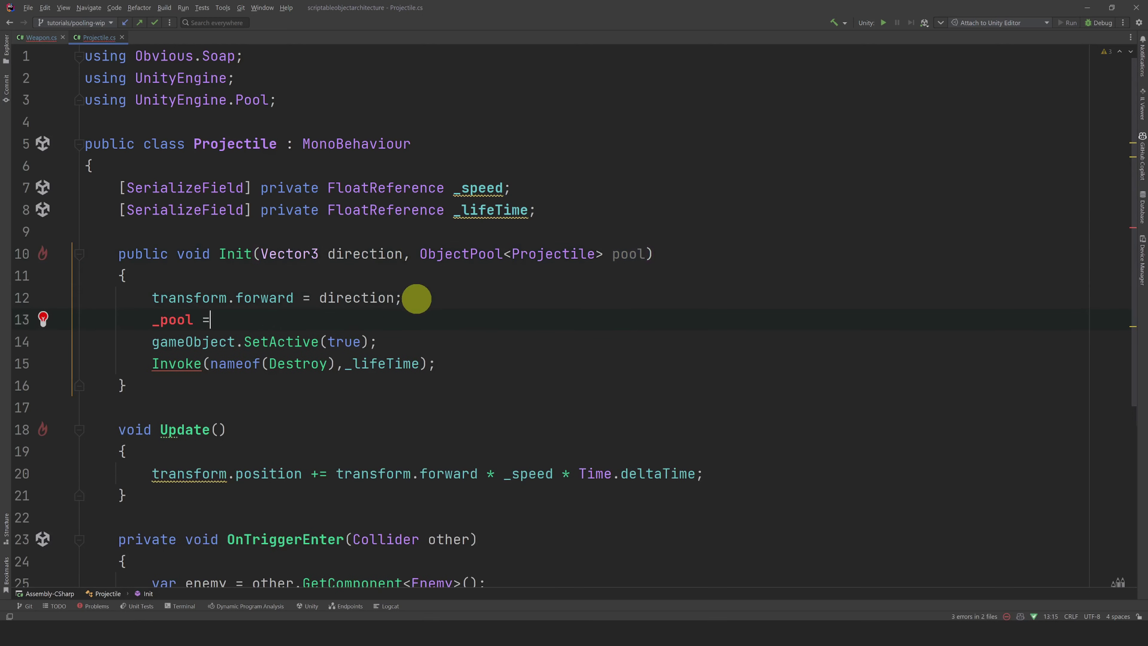
left_click(192, 319)
key("alt+Return")
key("Return")
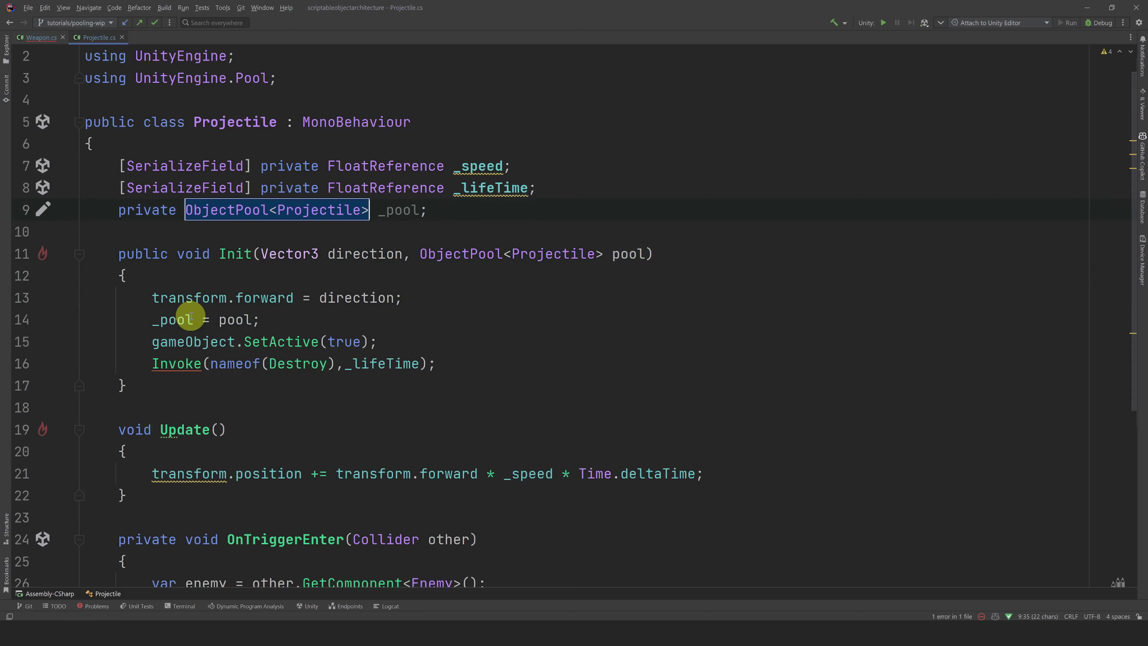
Step: Replace Destroy(gameObject) with _pool.Release(this)
scroll(474, 408, "down", 5)
left_click_drag(515, 412, 332, 412)
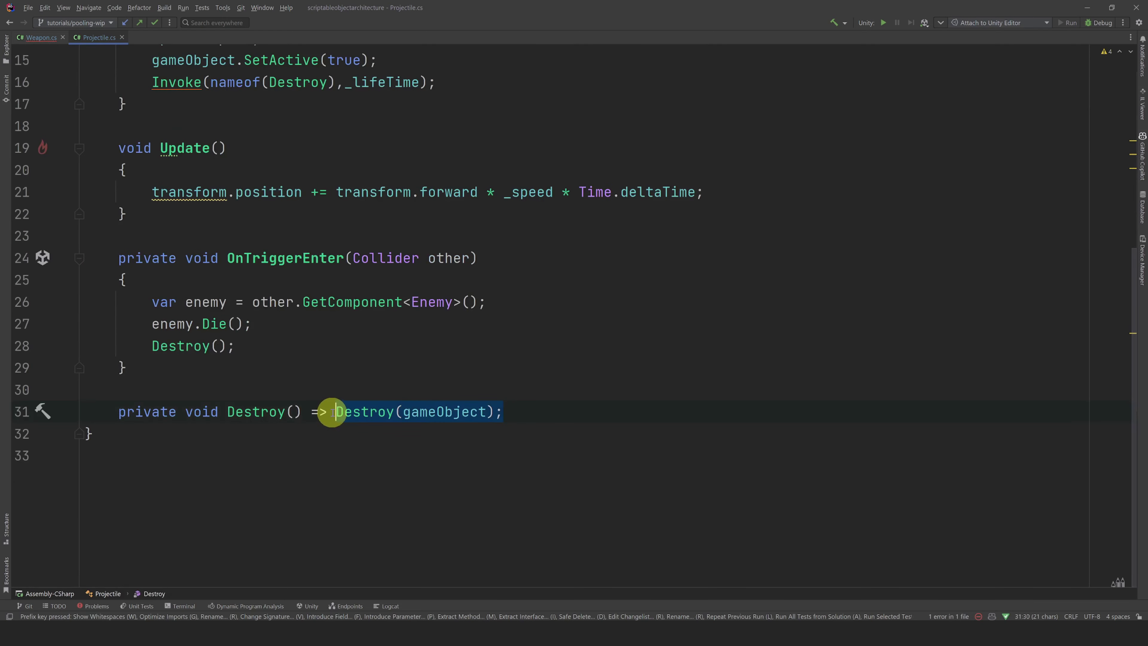
key("BackSpace")
type("_pool.r")
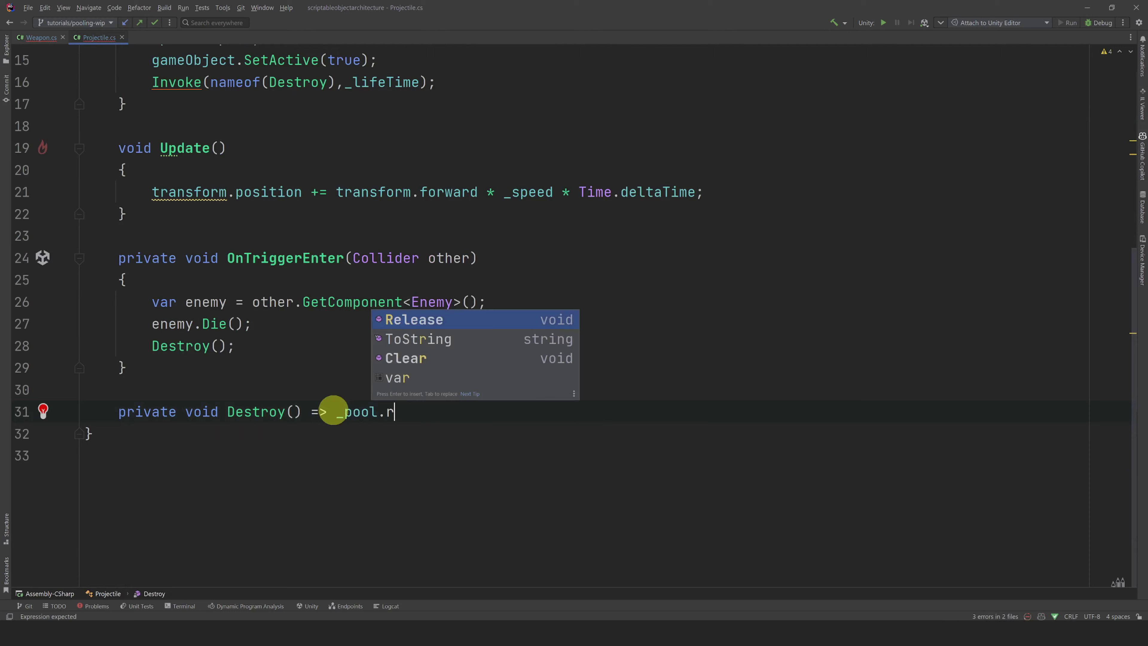
key("Return")
type("his);")
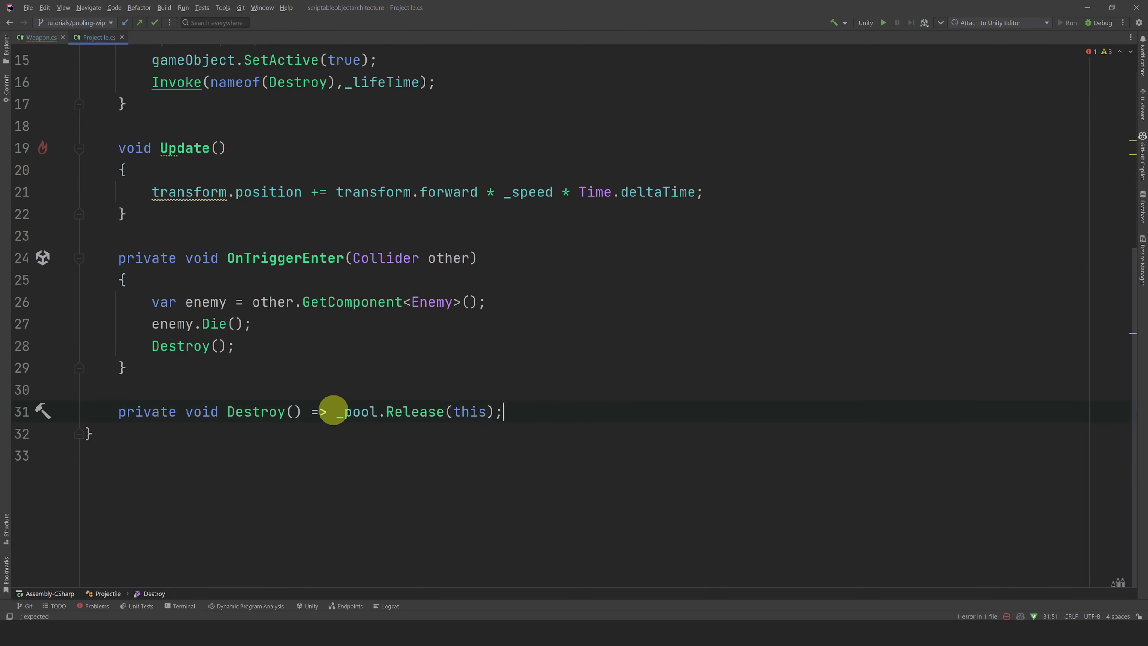
key("ctrl+r")
Step: Pass _pool to Init in Weapon.SpawnProjectile, then run the game in Unity
scroll(509, 409, "up", 5)
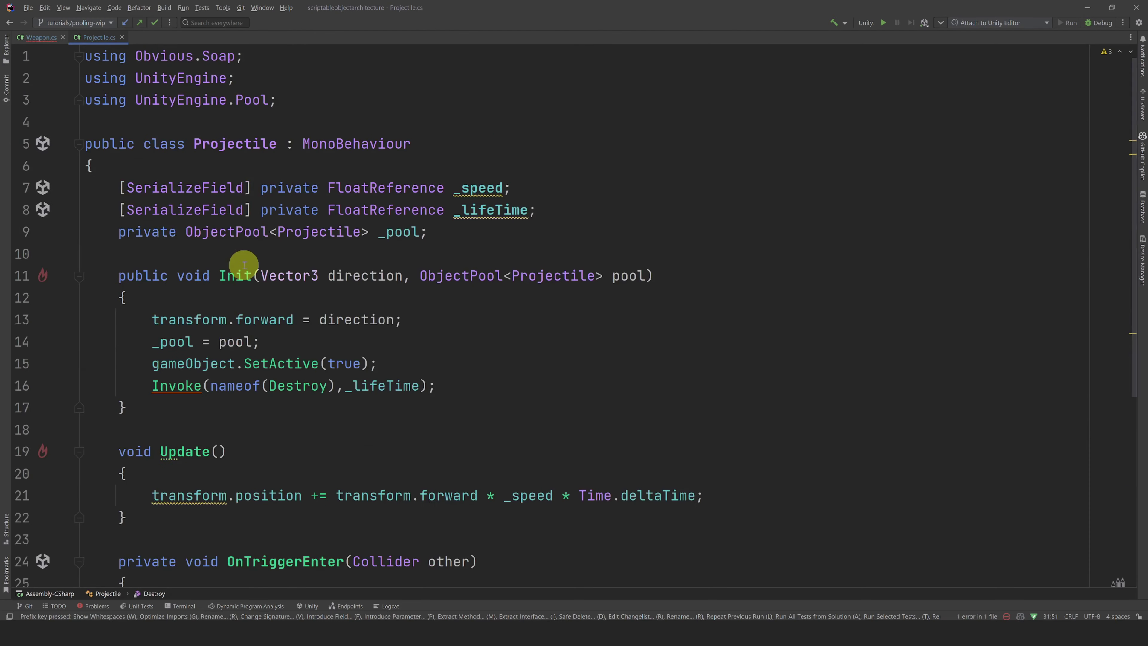
left_click(242, 275, "ctrl")
left_click(445, 401)
type(",_p")
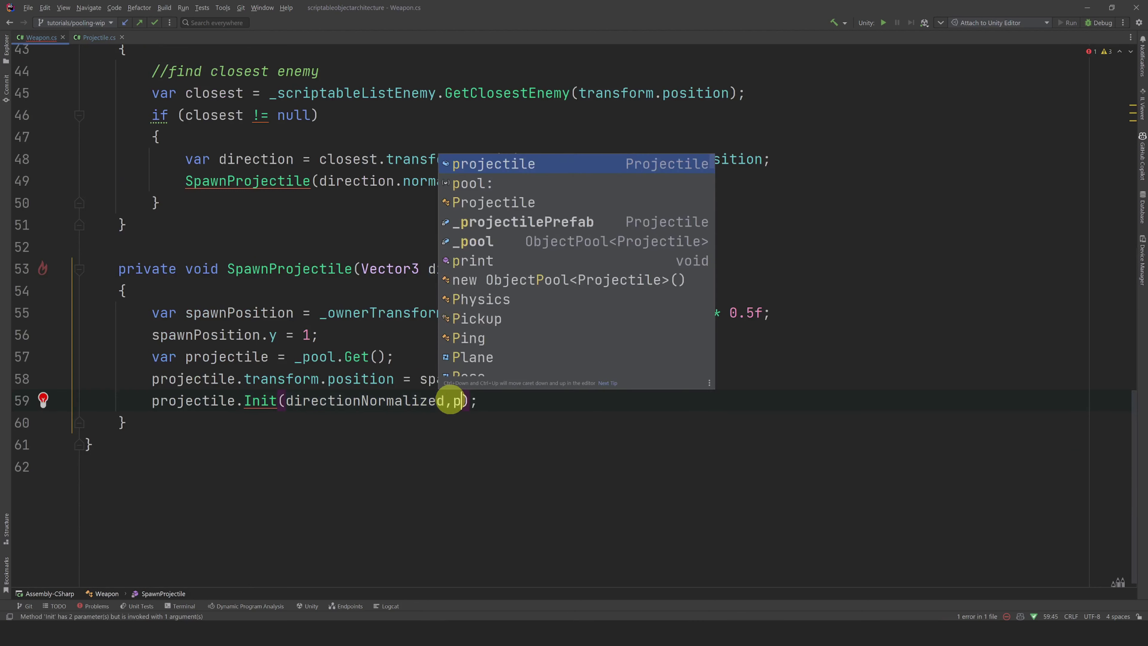
type("ool")
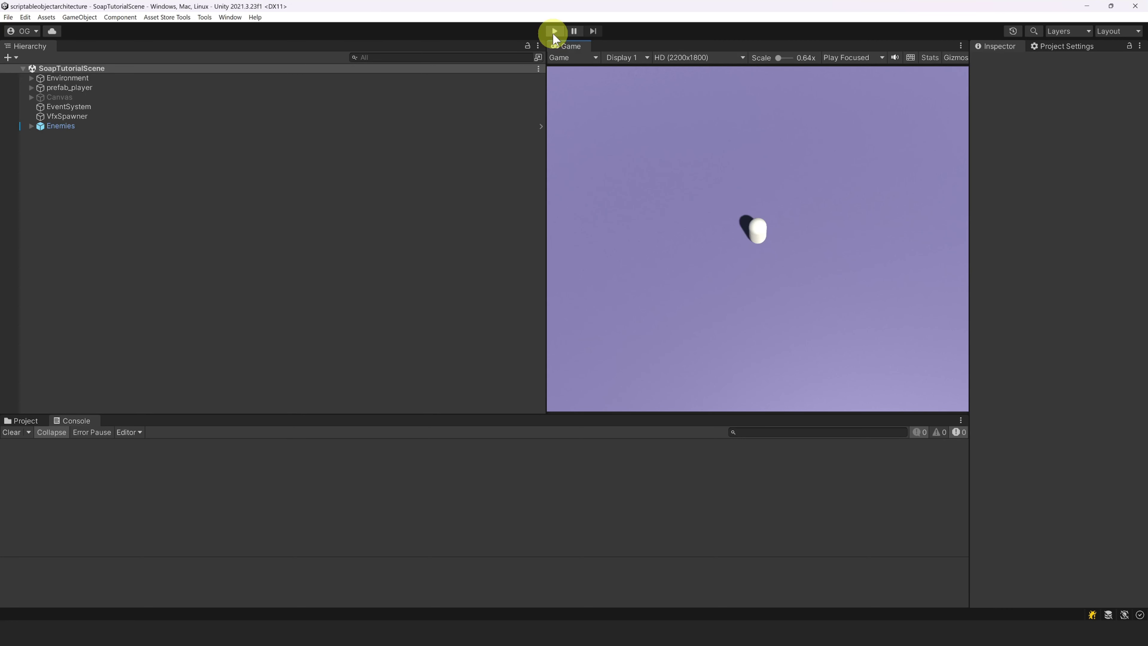
left_click(553, 31)
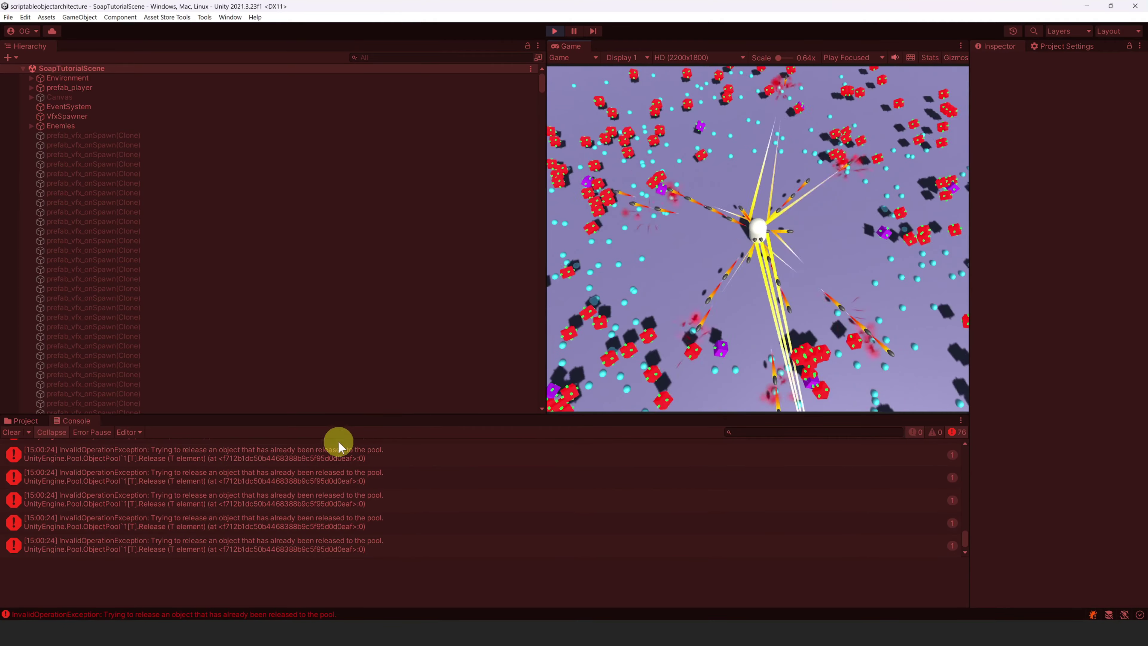
Step: Inspect the 'already released to the pool' exception's stack trace, stop Play mode, return to Rider
left_click(323, 452)
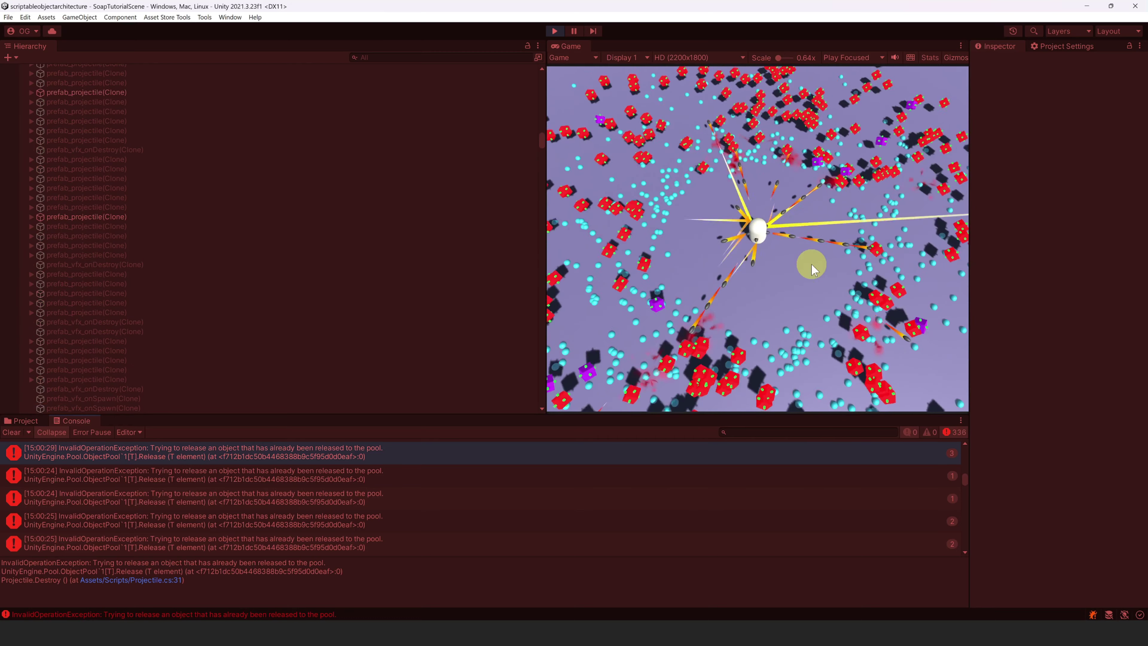
key("ctrl+p")
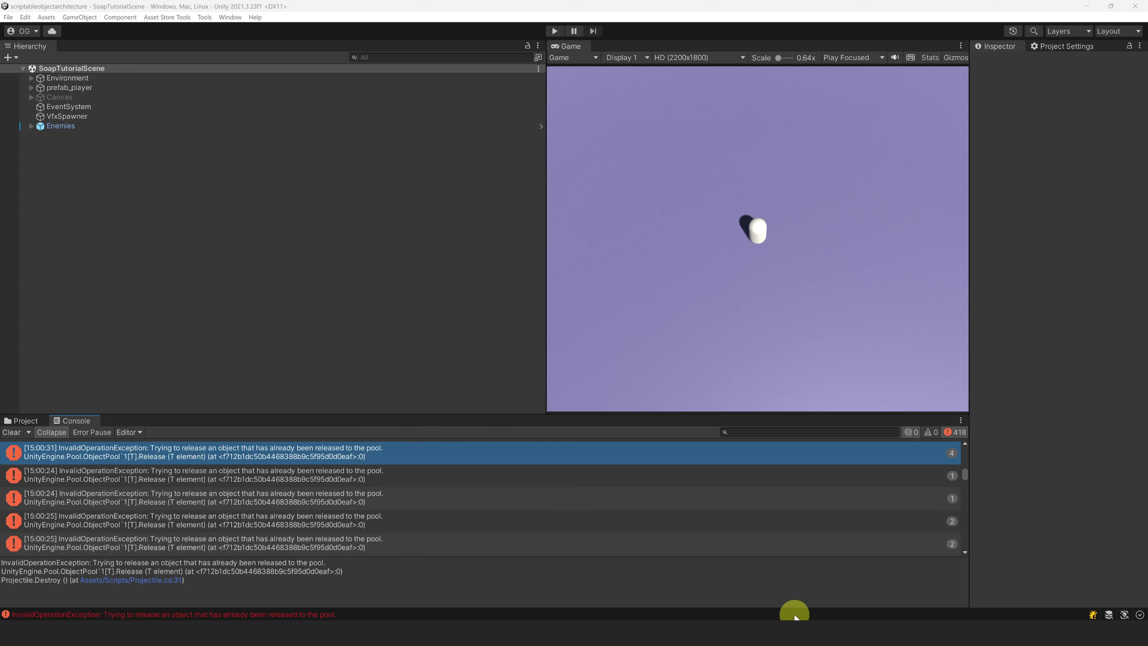
left_click(808, 628)
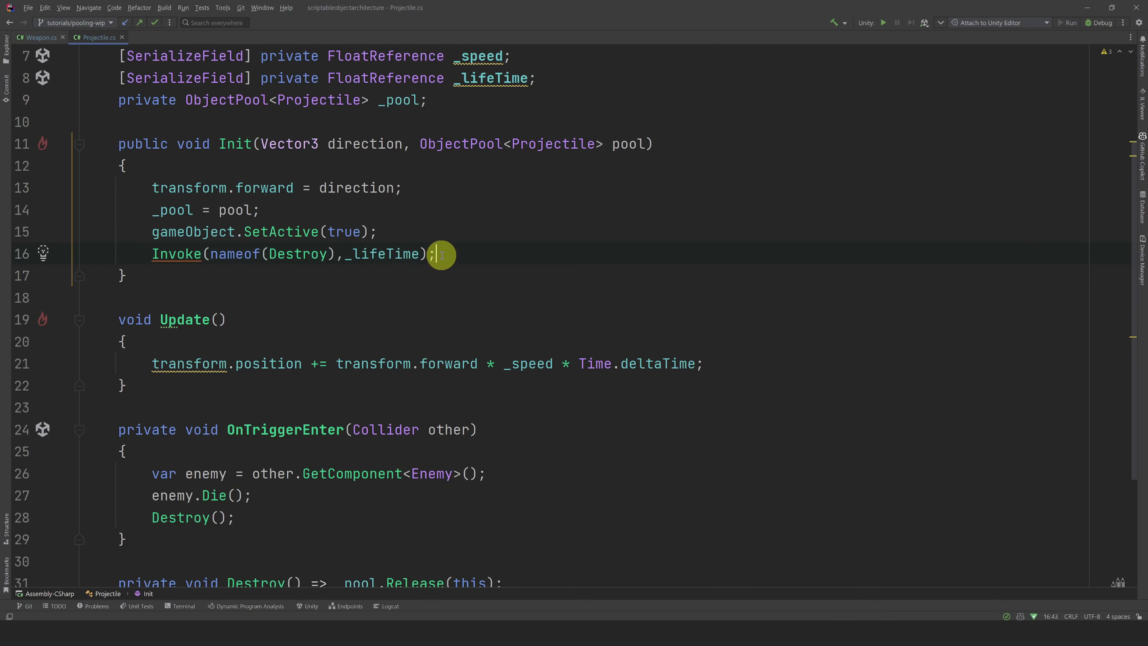
Step: Remove the Invoke(nameof(Destroy), _lifeTime) line from Projectile's Init
left_click_drag(442, 255, 152, 254)
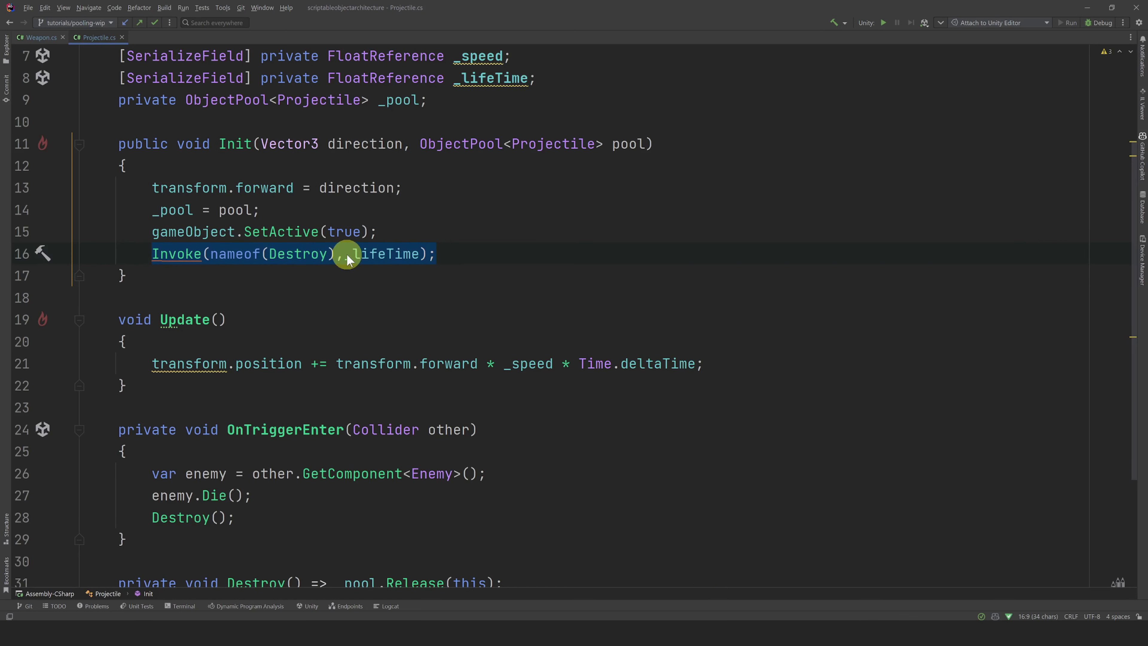
left_click(459, 255)
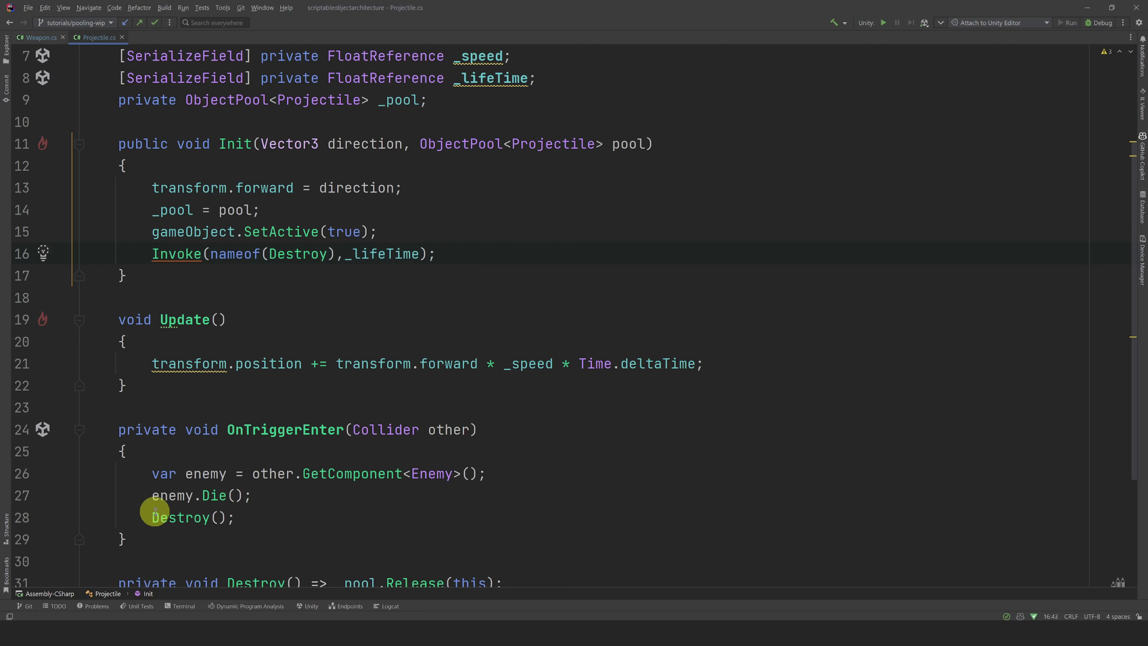
scroll(275, 503, "down", 1)
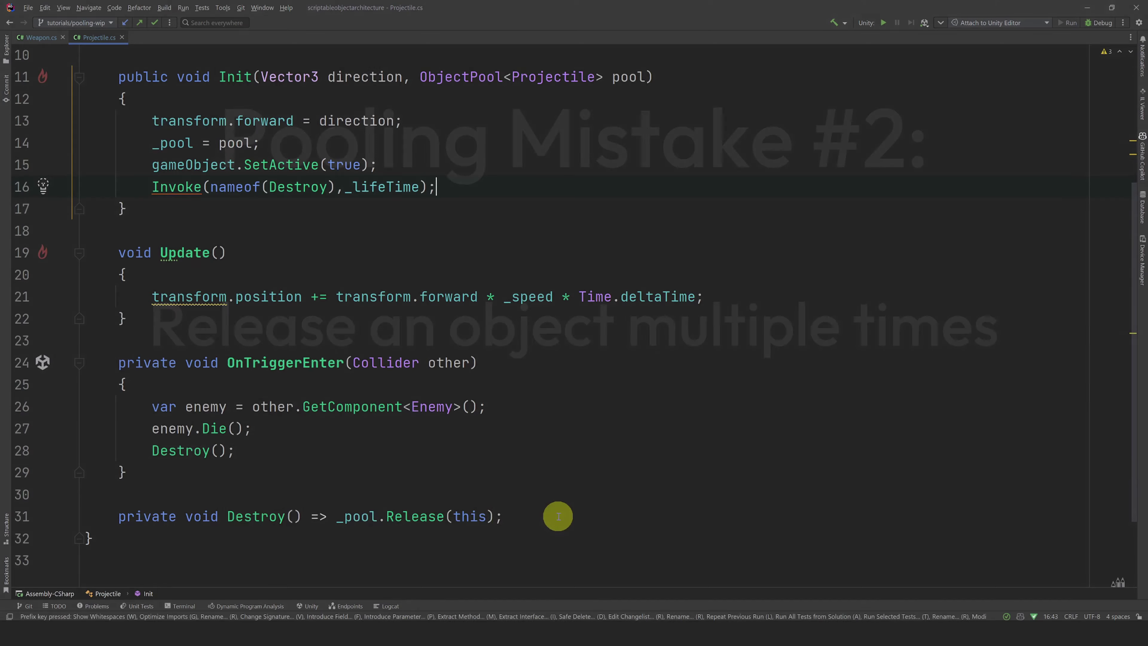
key("ctrl+r")
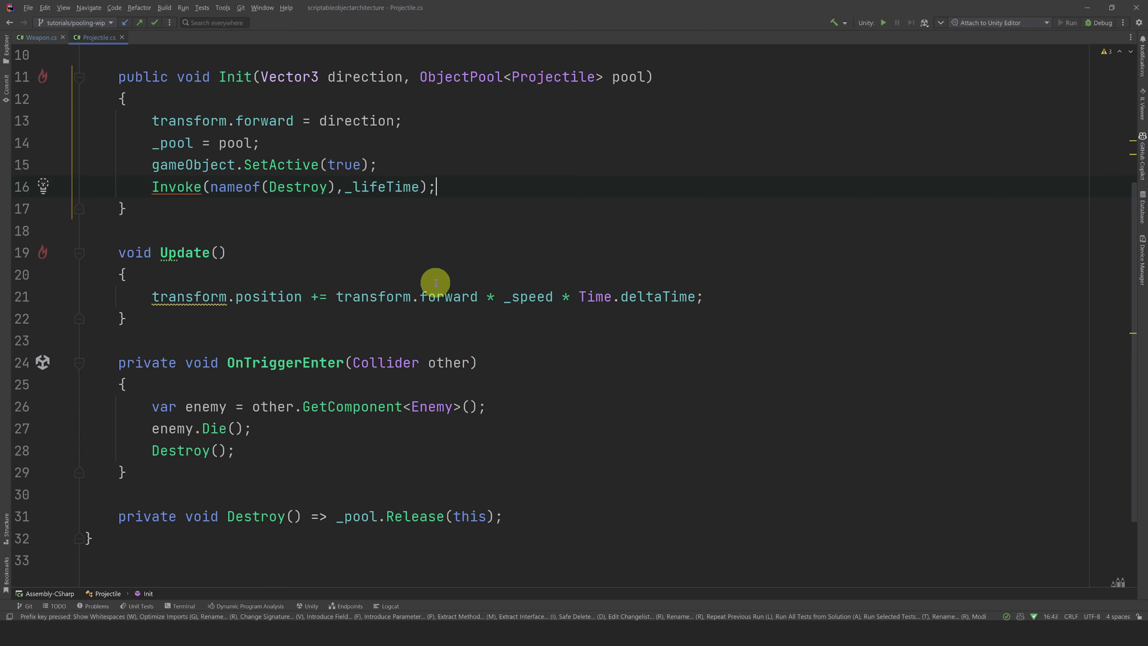
left_click_drag(457, 187, 153, 186)
Step: Replace Projectile's Invoke line with Weapon.Update's fire-rate timer block pasted into Projectile.Update
key("BackSpace")
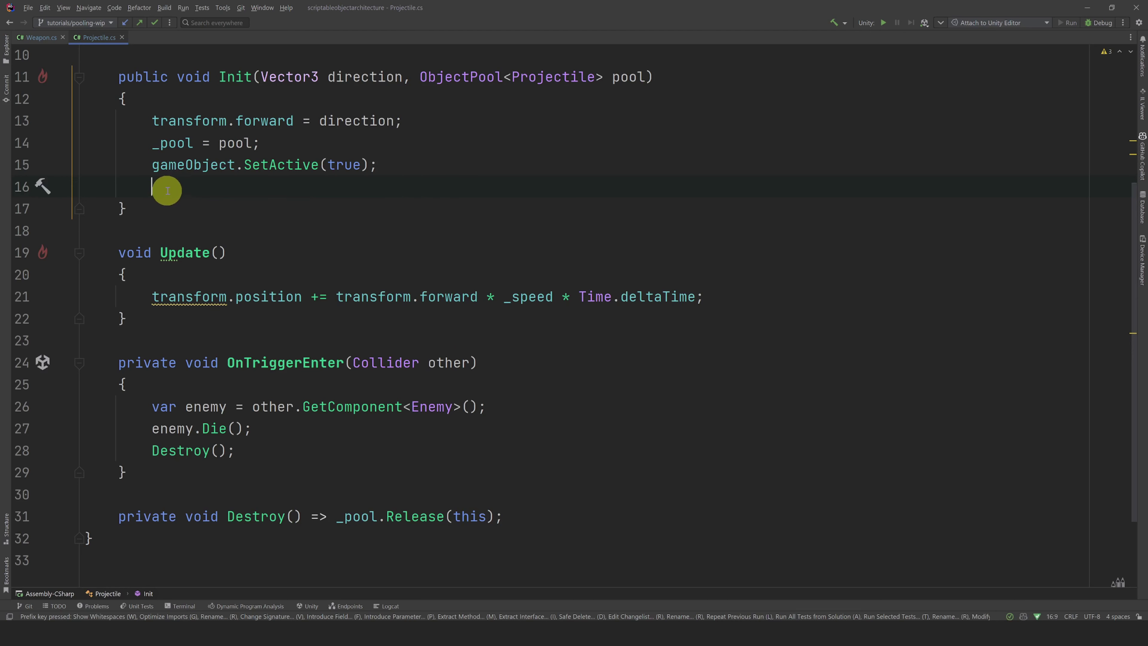
key("BackSpace")
scroll(269, 226, "up", 3)
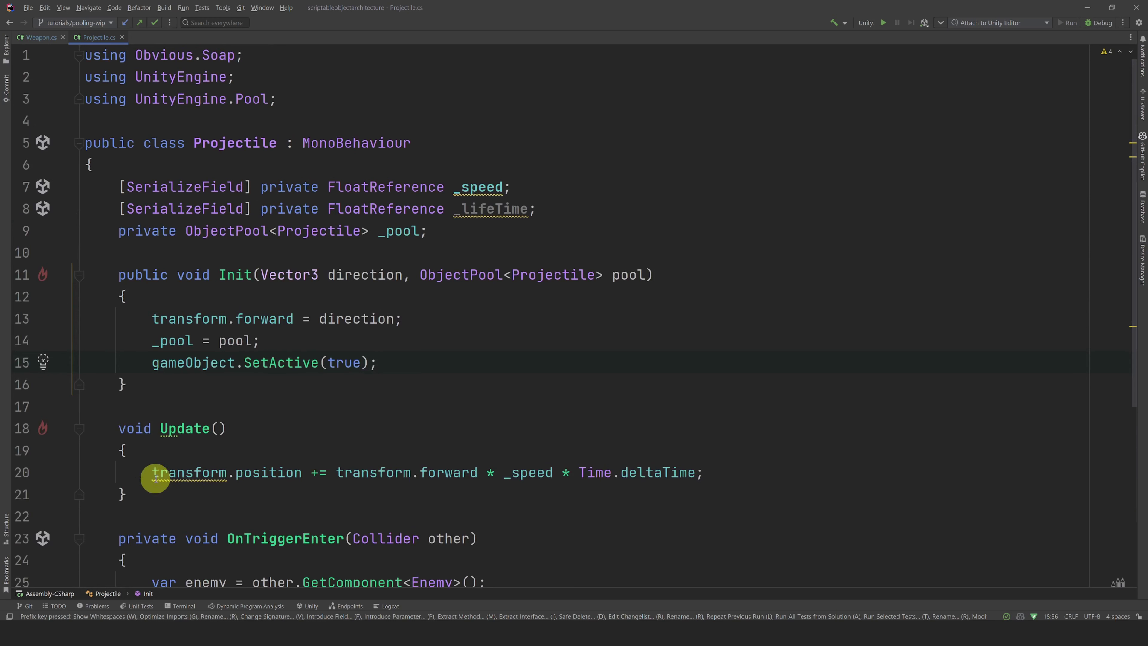
left_click(36, 38)
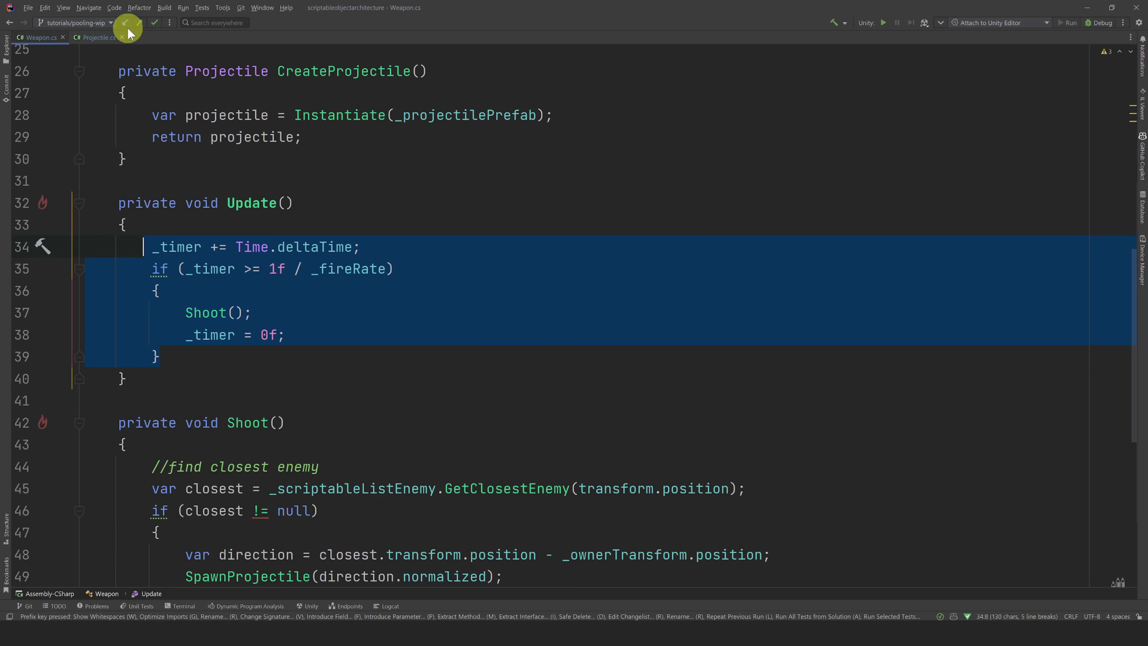
left_click(95, 37)
scroll(480, 447, "down", 2)
left_click(730, 403)
key("Return")
type("_timer += Time.deltaTime;         if (_timer >= 1f / _fireRate)         {             Shoot();             _timer = 0f;         }")
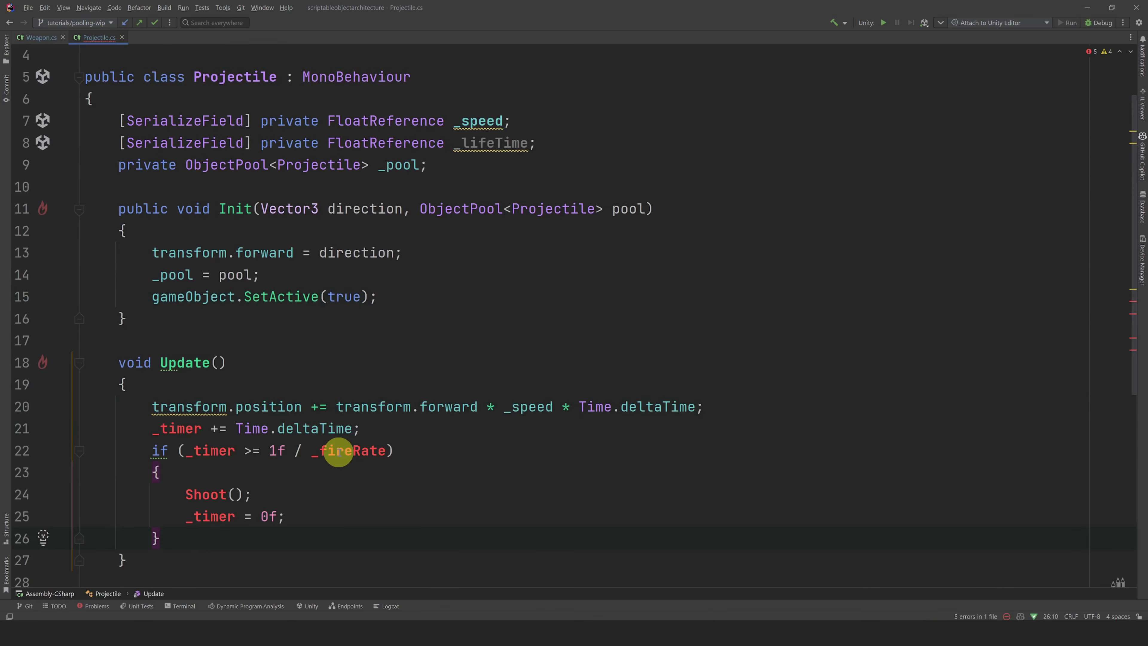
Step: Make the timer condition compare against _lifeTime and create a float _timer field
double_click(338, 452)
key("BackSpace")
key("BackSpace")
key("BackSpace")
key("Return")
key("alt+Return")
key("Return")
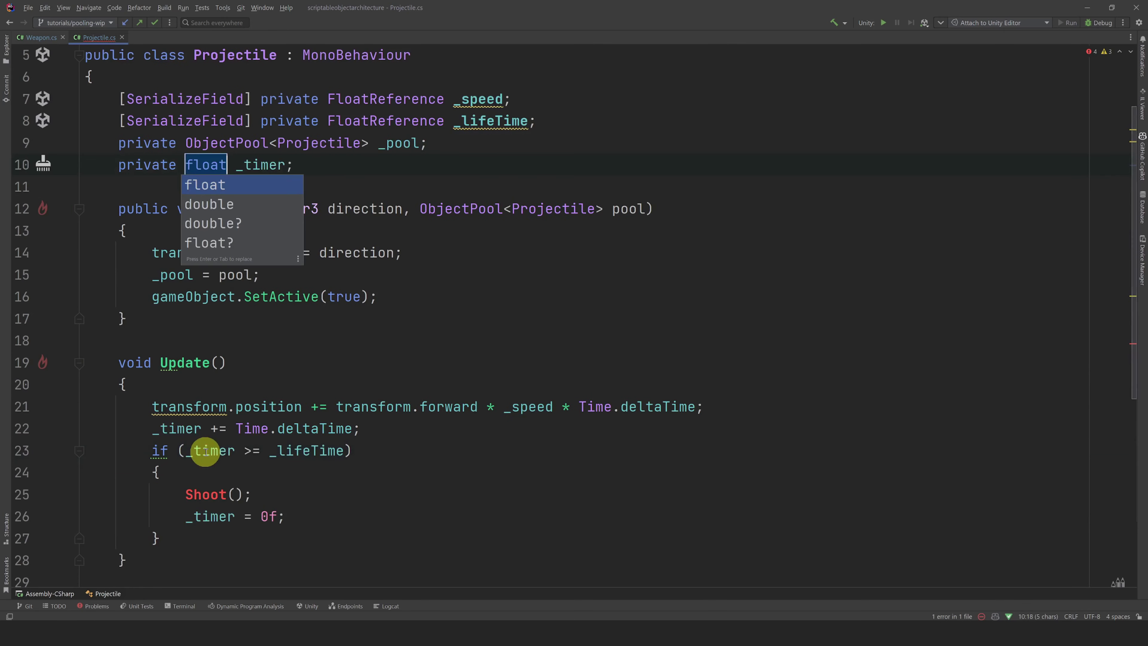
key("Return")
Step: Replace the Shoot and timer-reset lines inside the if block with a Destroy() call
left_click_drag(269, 510, 38, 499)
key("BackSpace")
key("Return")
type("Des")
key("Return")
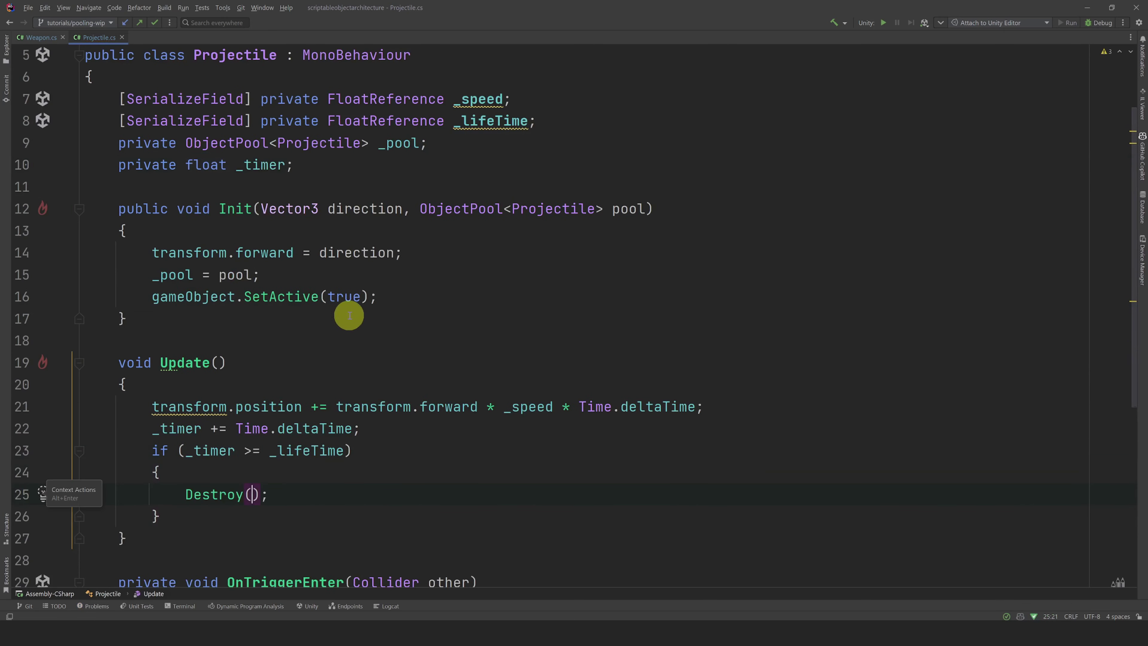
Step: Add '_timer = 0' to Init, then start Play mode in Unity to test
left_click(390, 298)
key("Return")
type("_timer =0")
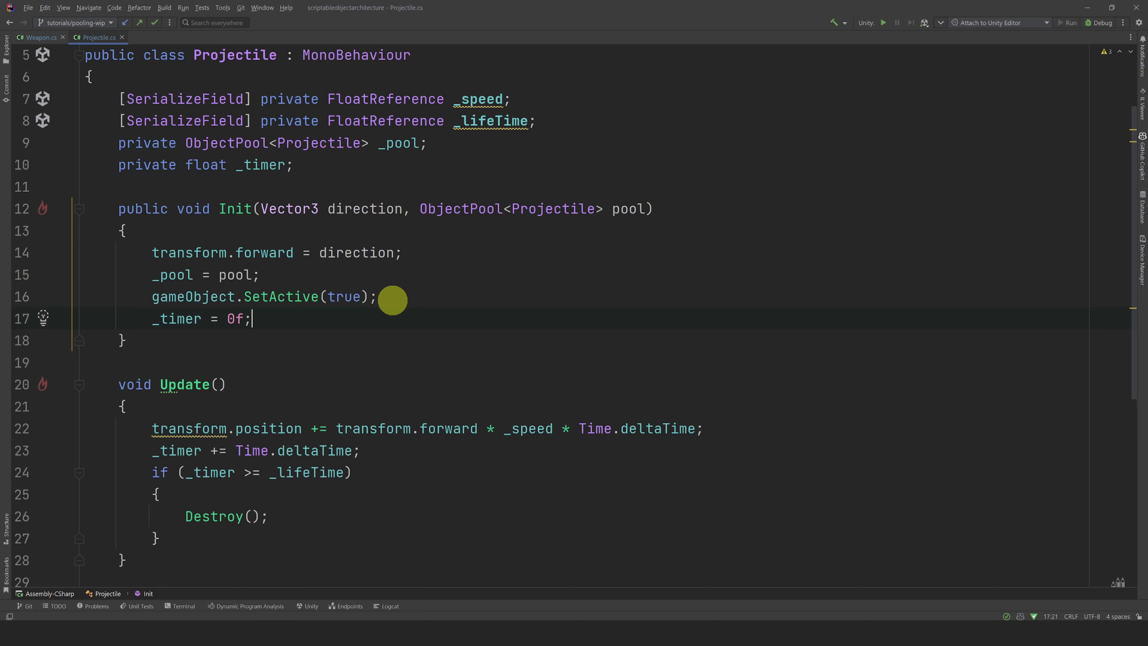
key("alt+Tab")
left_click(553, 30)
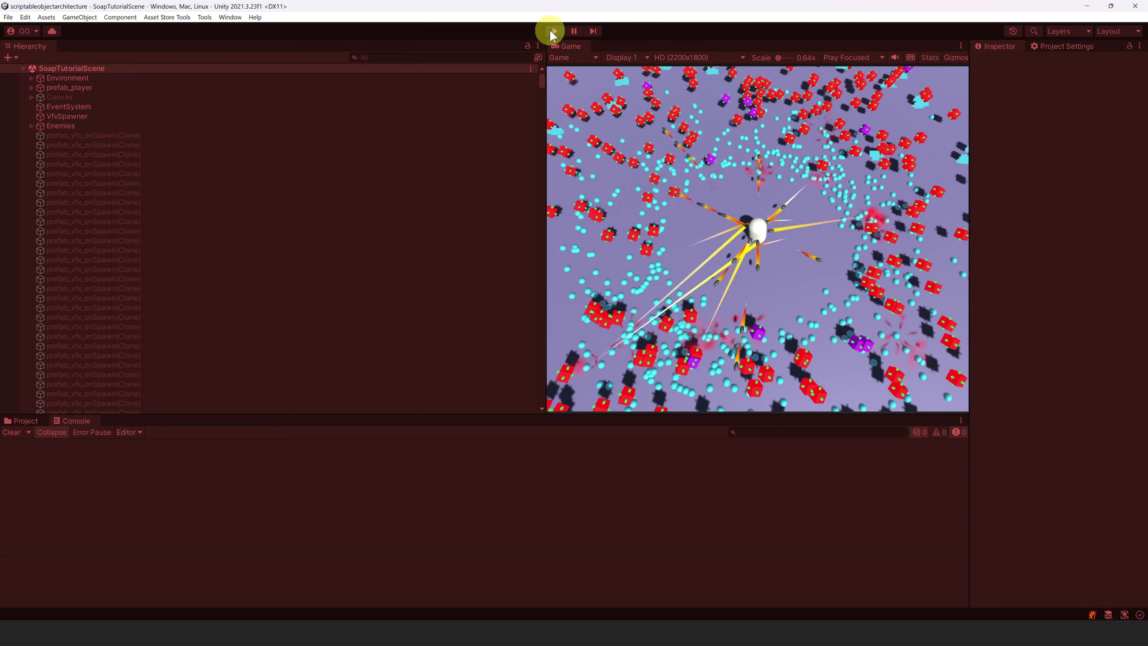
Step: Stop Play mode after confirming error-free firing, and go back to Projectile.cs in Rider
left_click(552, 32)
left_click(805, 616)
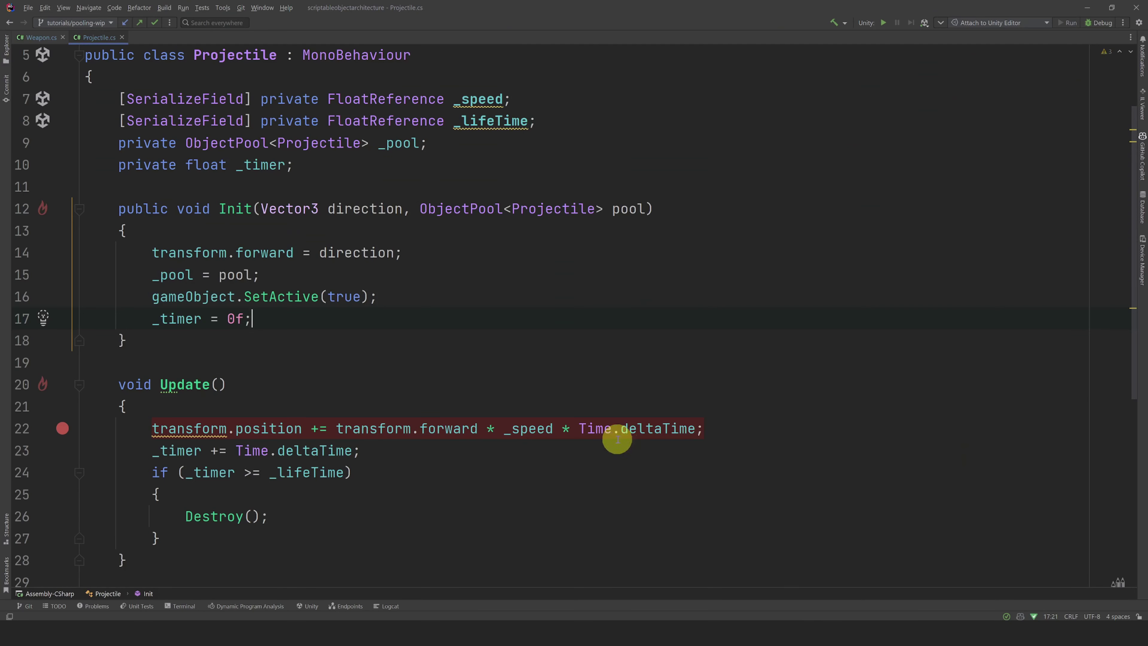
Step: Duplicate the _lifeTime field and turn the copy into a TrailRenderer field named _trailRenderer
left_click(542, 120)
key("ctrl+d")
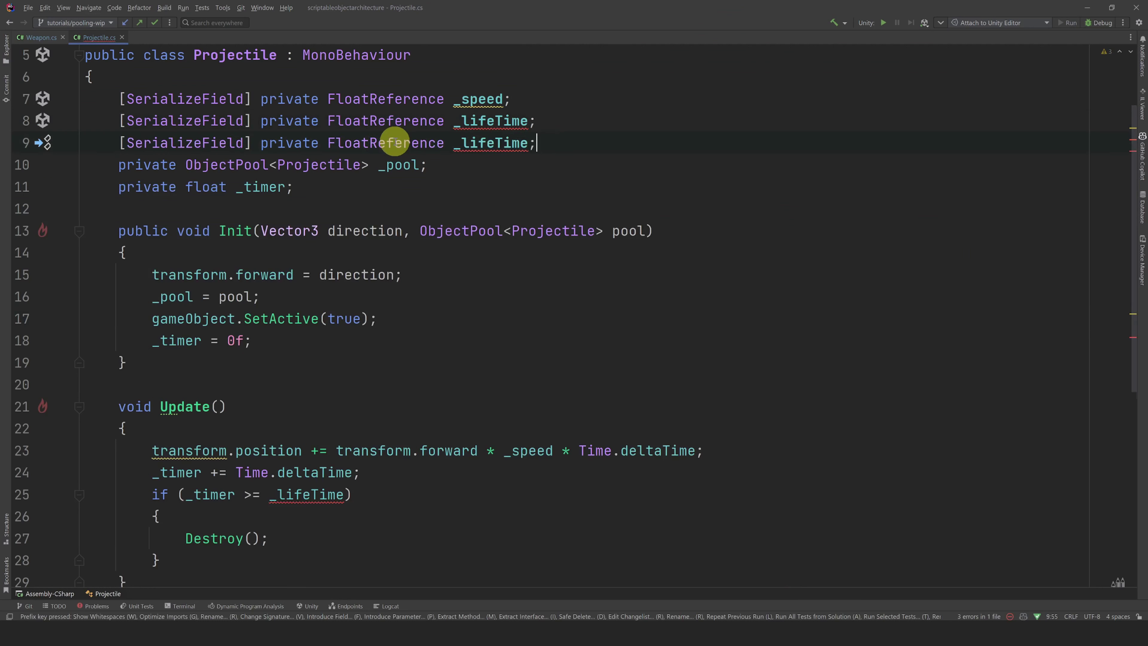
double_click(395, 143)
type("Trailr")
key("Return")
double_click(471, 143)
key("BackSpace")
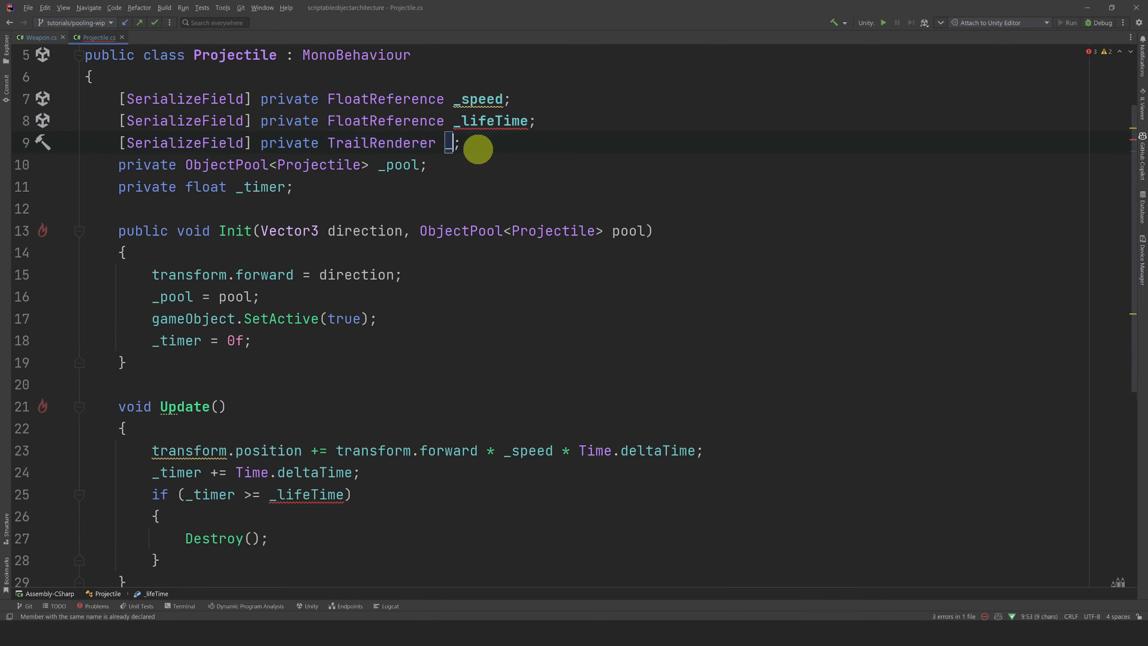
type("_t")
key("Return")
Step: Add '_trailRenderer.Clear();' in Init, then return to Unity's Project assets view
key("Return")
type("_t")
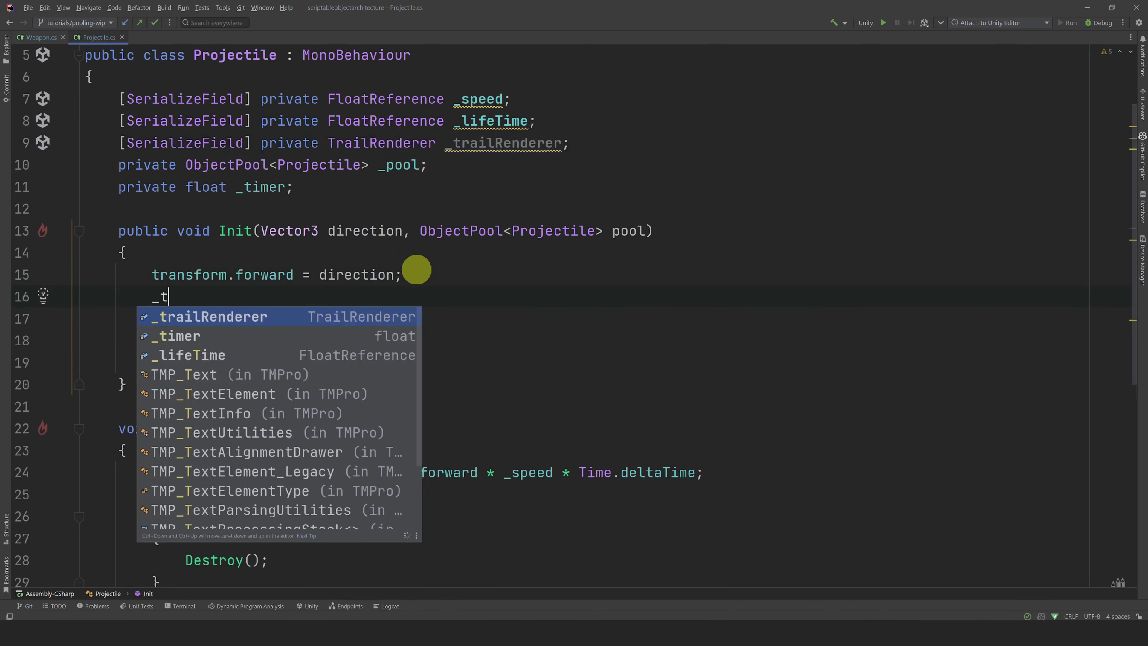
key("Return")
type(".c")
key("Return")
type(";")
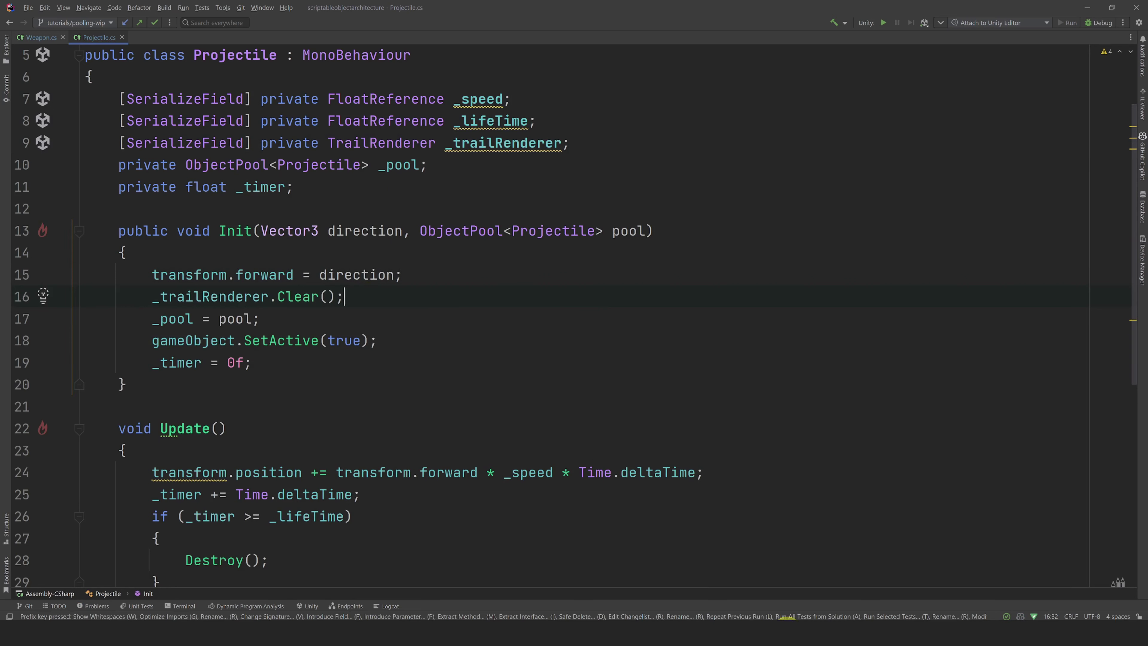
key("alt+Tab")
left_click(26, 420)
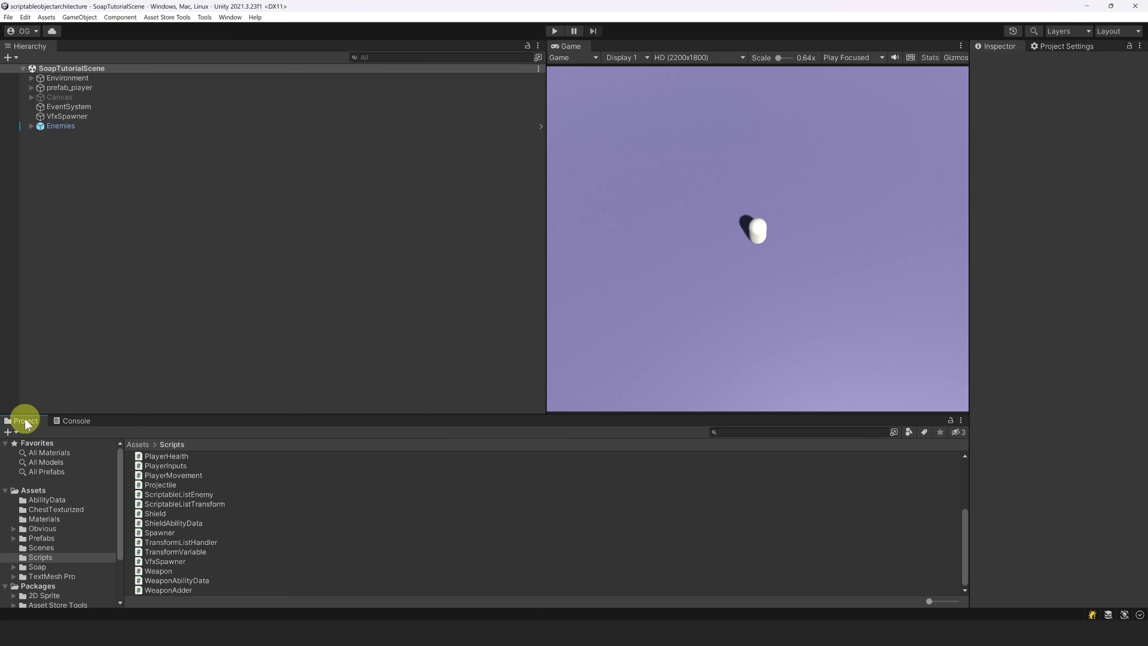
Step: Open prefab_projectile from Prefabs, assign its Trail child to the Trail Renderer field, and press Play
left_click(44, 539)
double_click(190, 532)
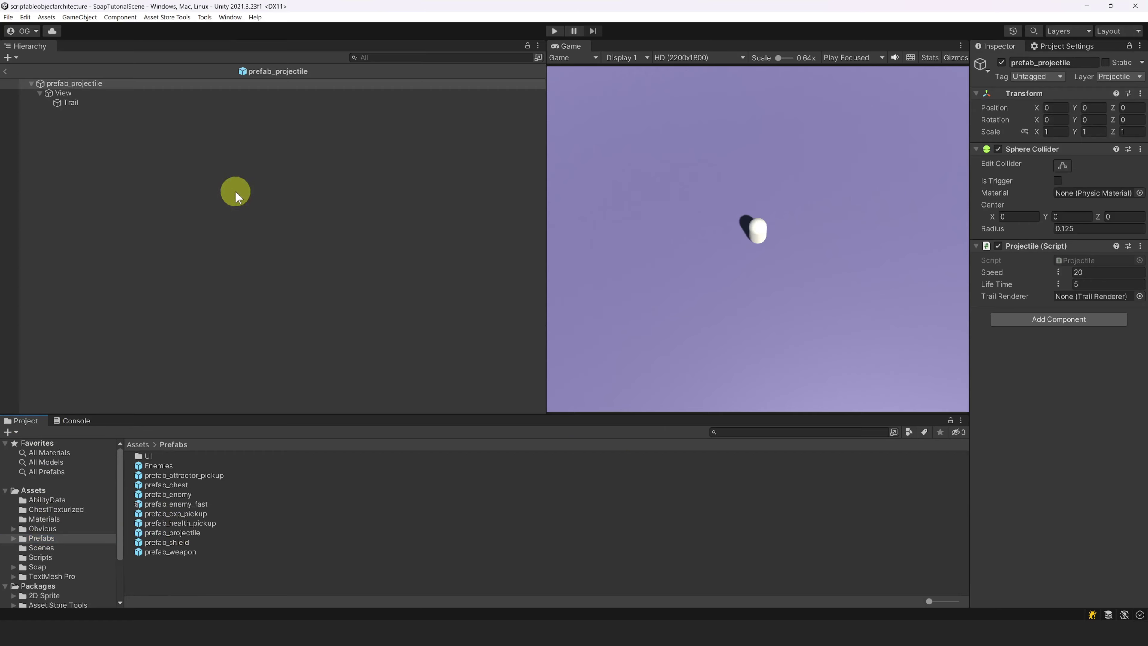
left_click_drag(70, 102, 1063, 297)
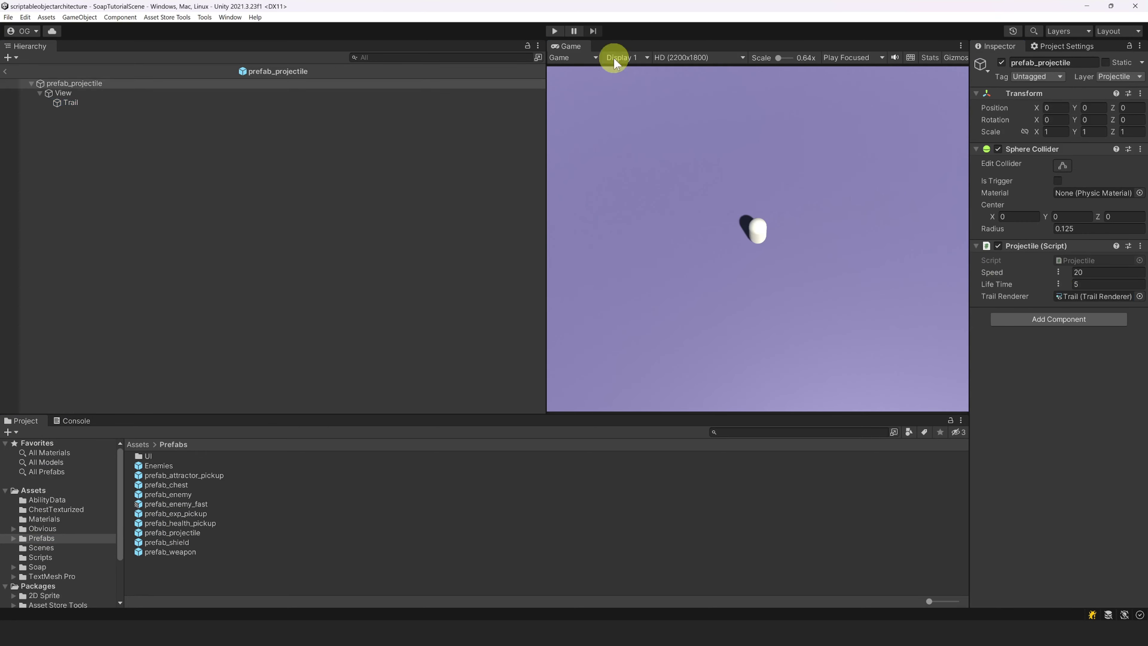
left_click(550, 32)
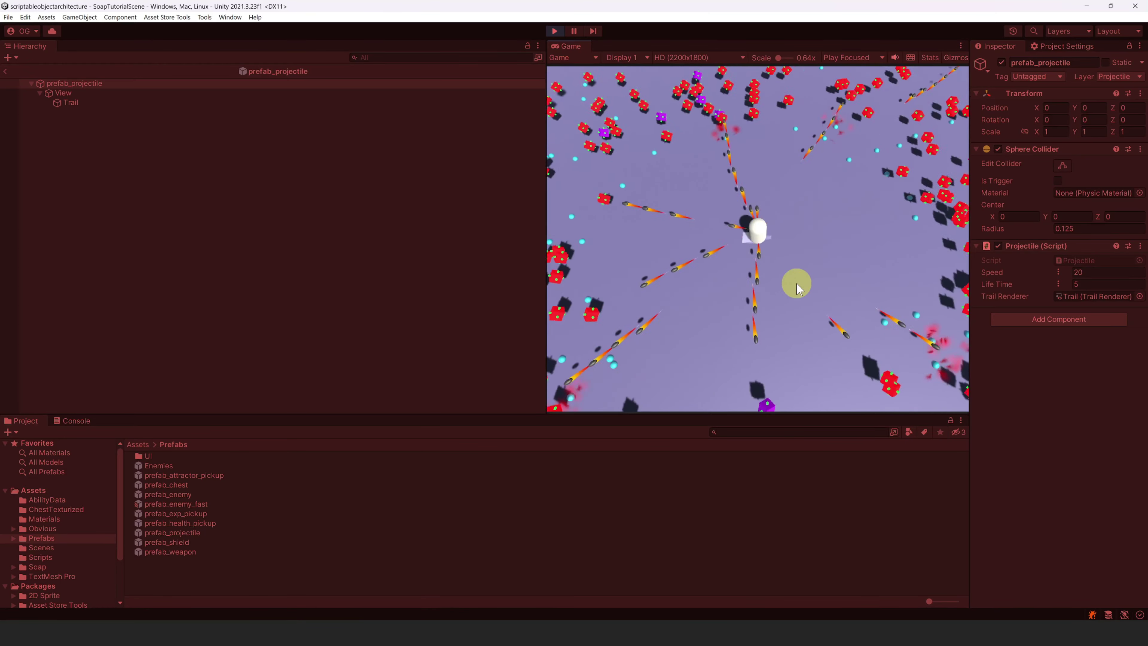
Step: Open the Profiler (Ctrl+7), pick a frame, and drill under Weapon.Shoot to GetClosestEnemy's allocation
key("ctrl+7")
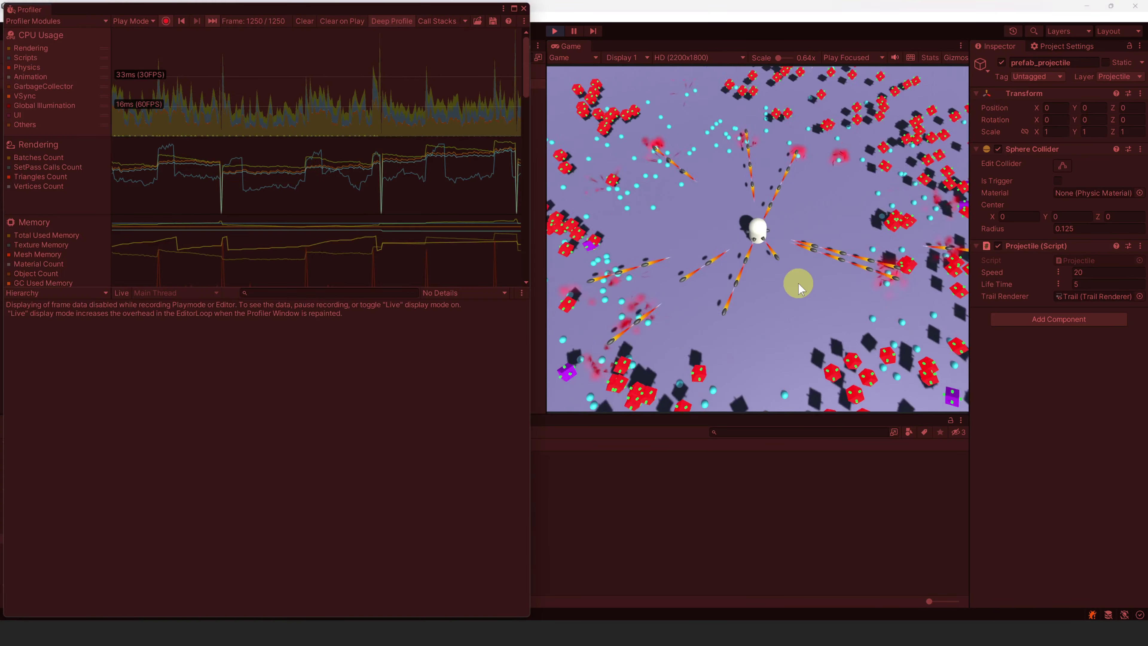
left_click(452, 118)
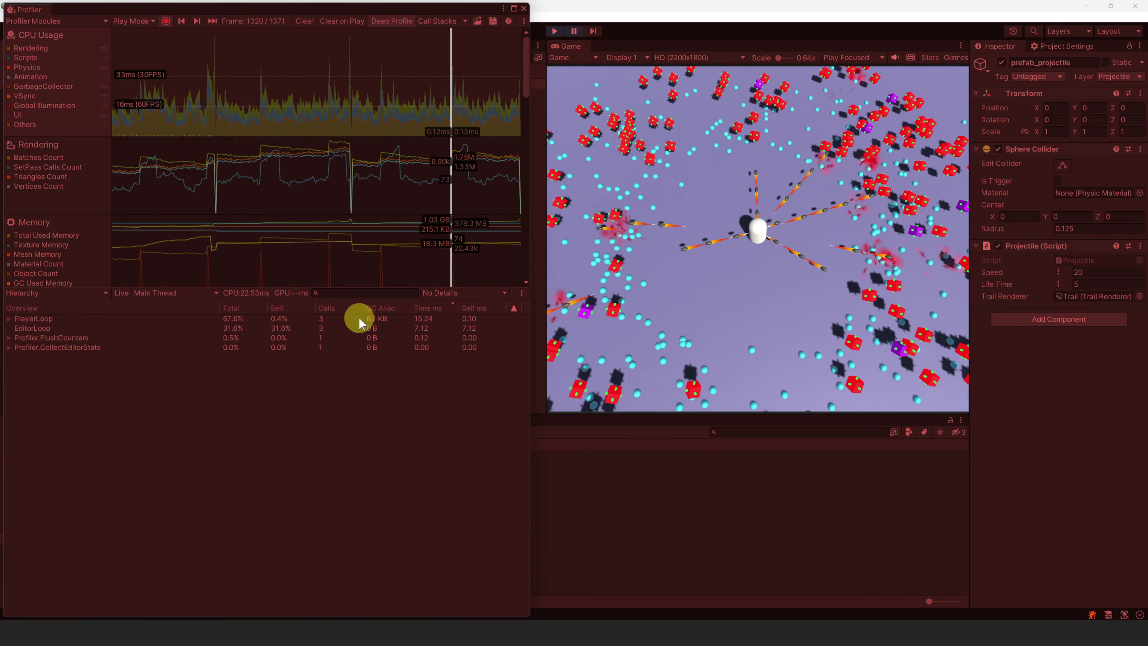
key("Down")
key("Right")
key("Down")
key("Right")
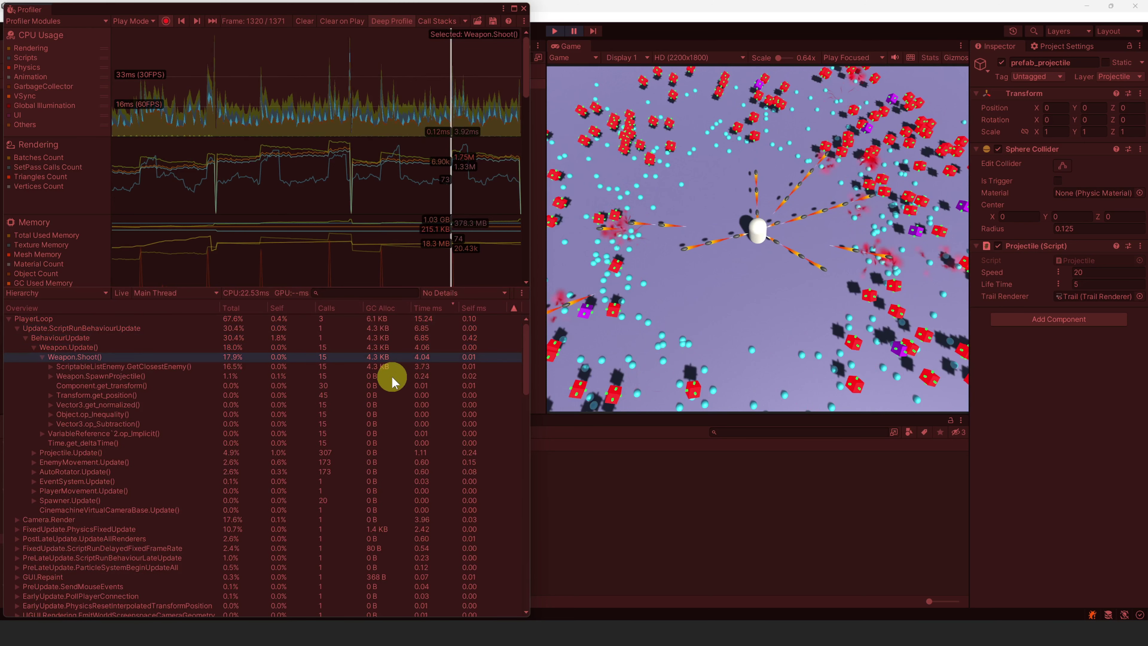
key("Down")
key("Down")
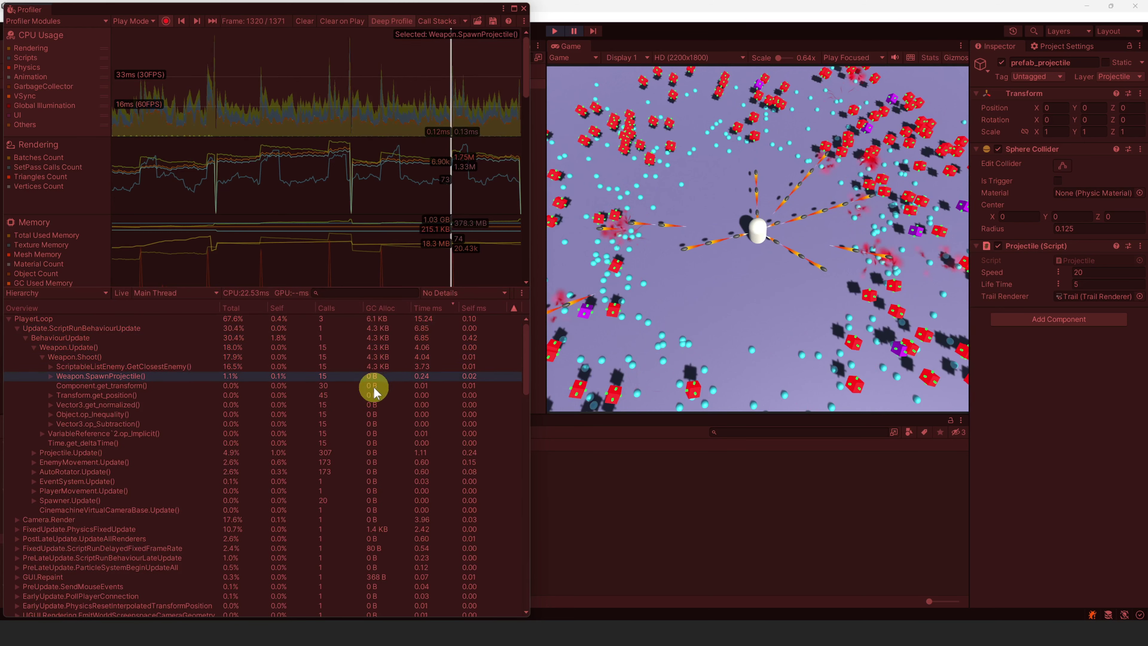
left_click(375, 365)
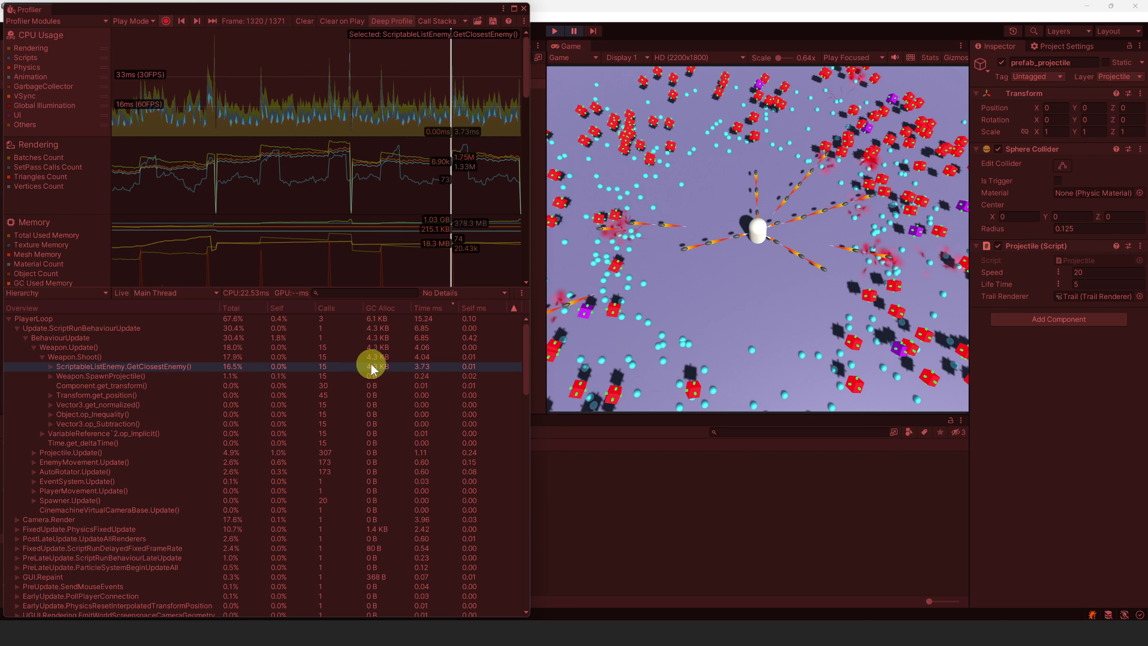
Step: In Rider's Weapon.cs, put the caret on the GetClosestEnemy call in Shoot
key("alt+Tab")
scroll(559, 469, "down", 1)
left_click(475, 360)
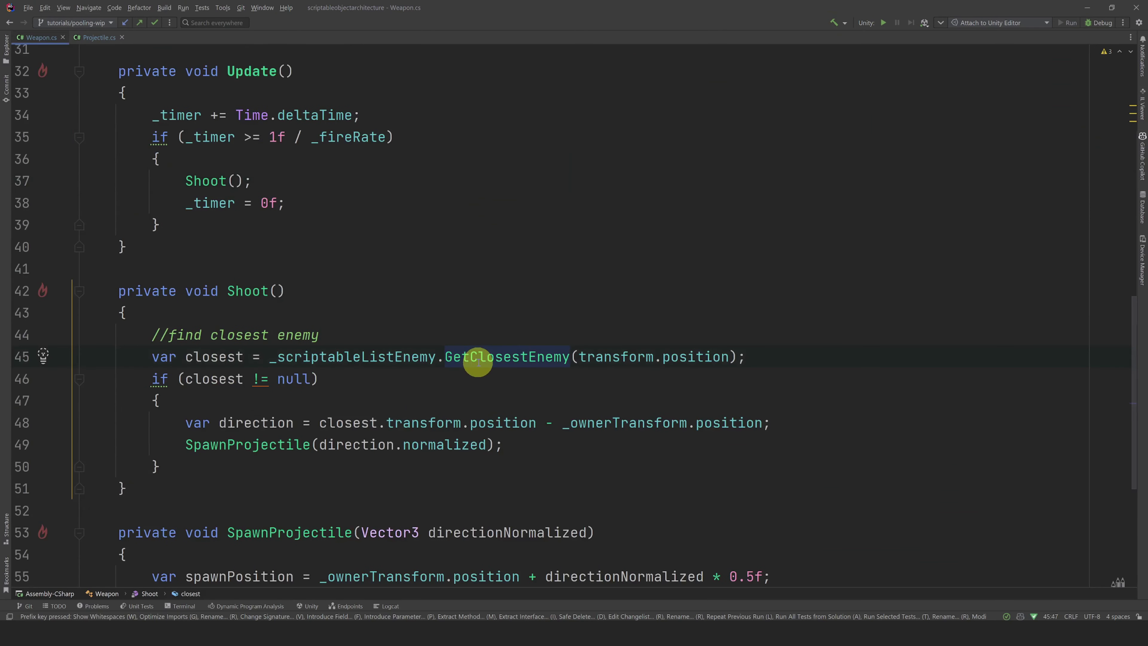
Step: Go to GetClosestEnemy in ScriptableListEnemy.cs and replace its Linq query with the pasted for-loop
left_click(533, 359, "ctrl")
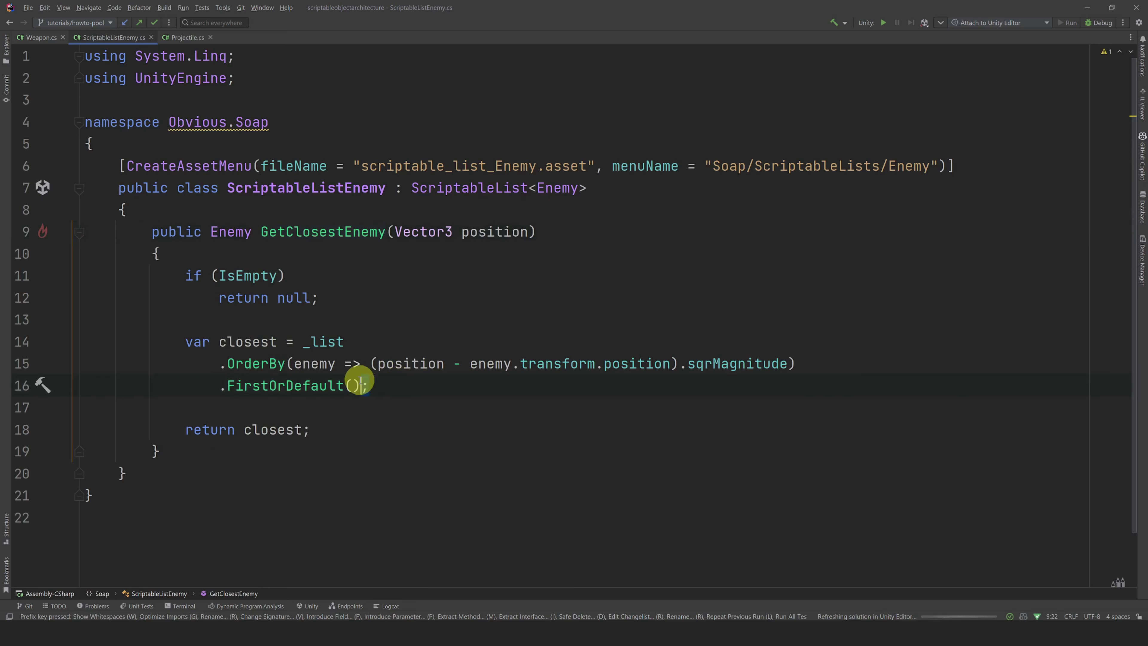
left_click_drag(369, 385, 181, 345)
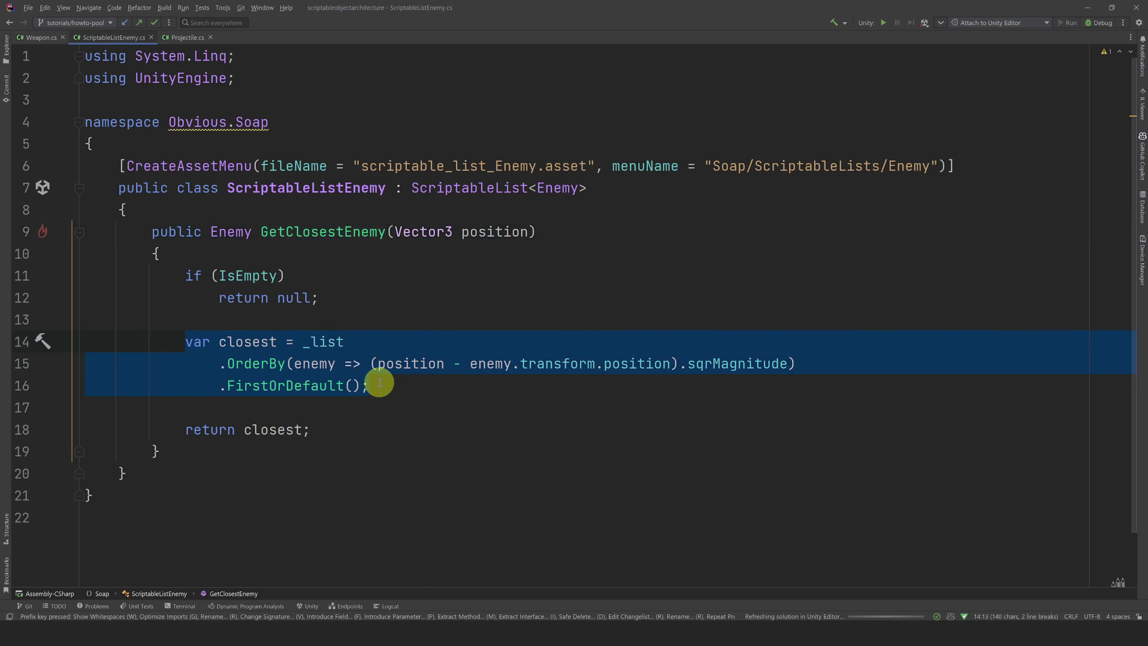
left_click_drag(253, 56, 111, 60)
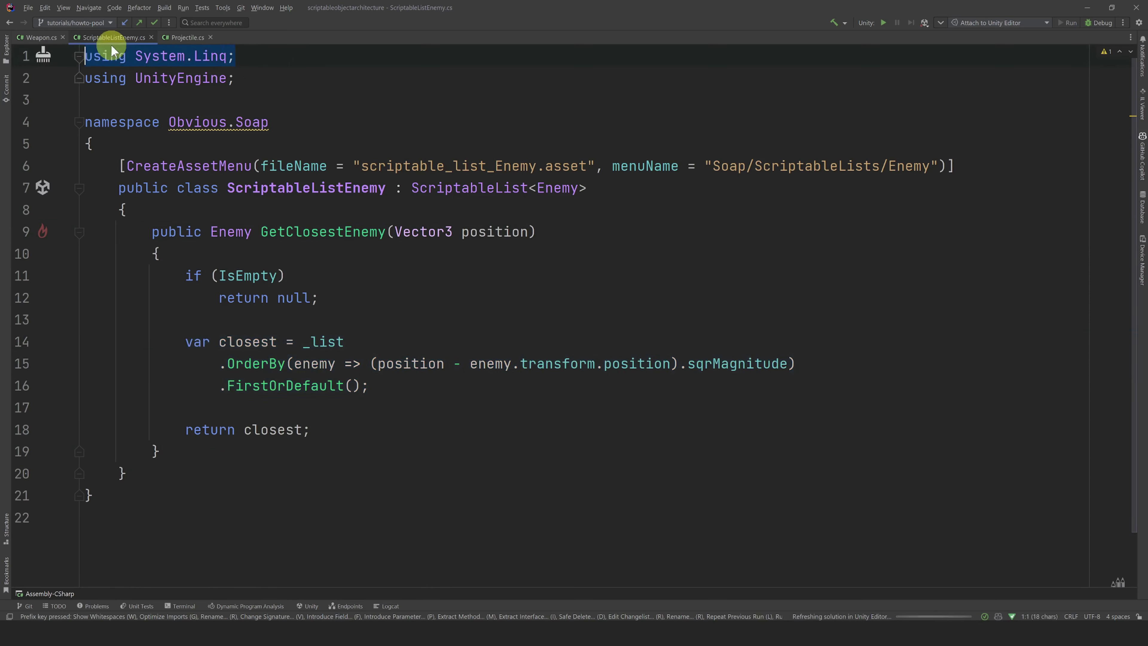
left_click_drag(369, 386, 175, 342)
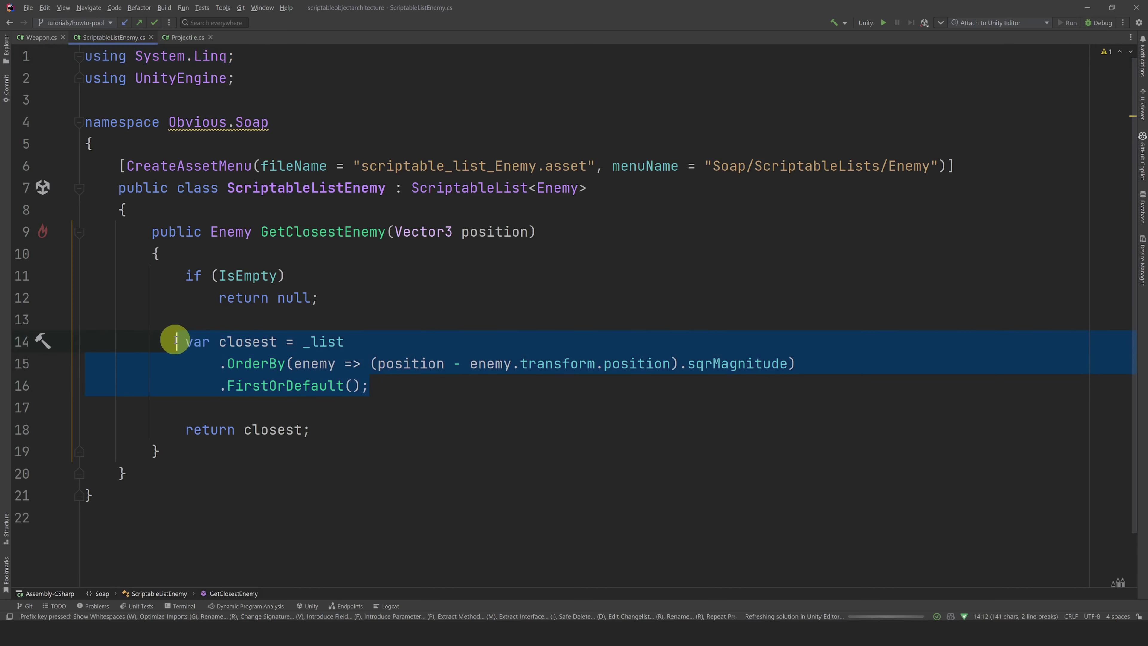
type("//find closest enemy without Linq             var closest = _list[0];             var closestDistance = (position - closest.transform.position).sqrMagnitude;             for (int i = 1; i < _list.Count; i++)             {                 var distance = (position - _list[i].transform.position).sqrMagnitude;                 if (distance < closestDistance)                 {                     closest = _list[i];                     closestDistance = distance;                 }             }")
scroll(287, 354, "down", 3)
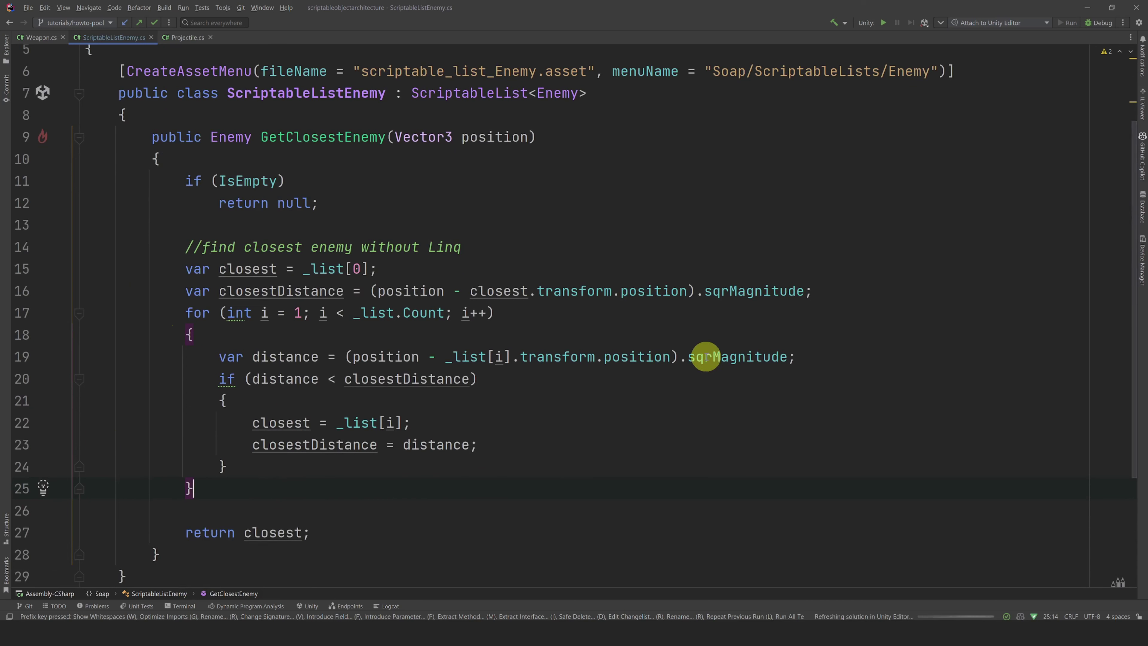
Step: Review the new loop's sqrMagnitude distance calculation and the comparison on line 20
double_click(723, 291)
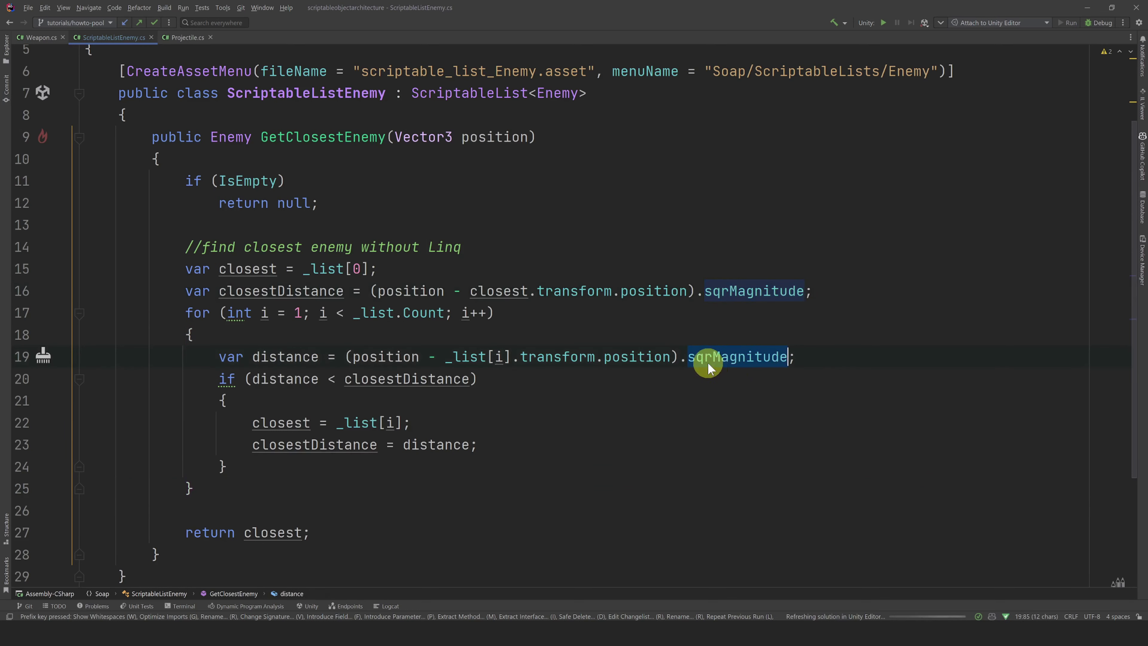
left_click(477, 379)
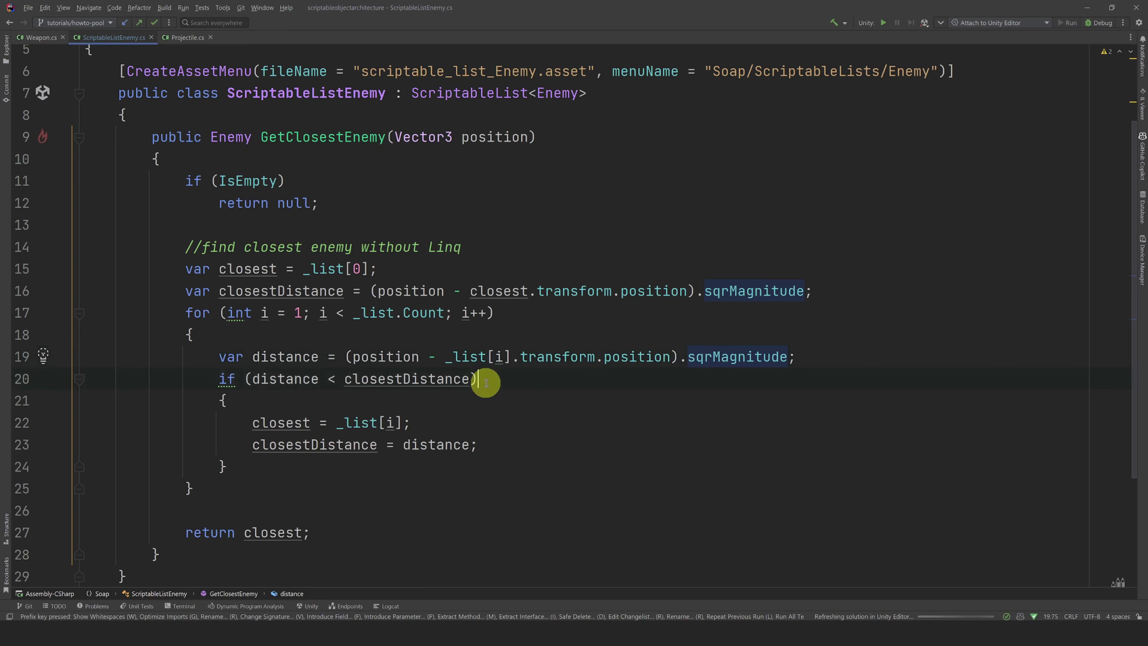
left_click(202, 379, "shift")
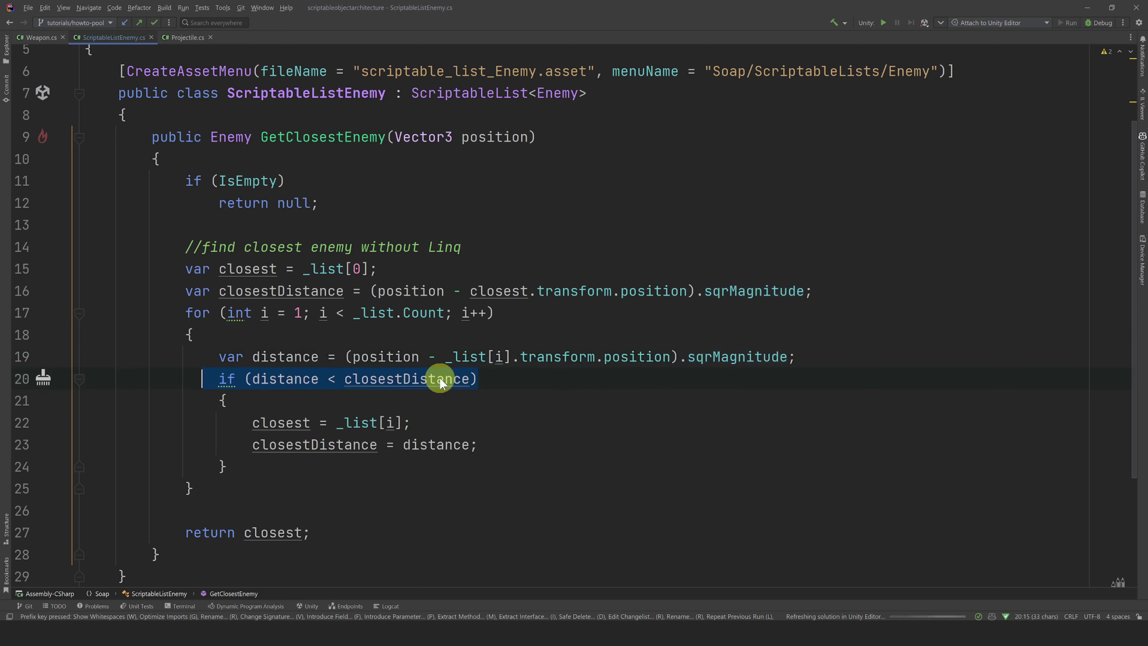
left_click(511, 378)
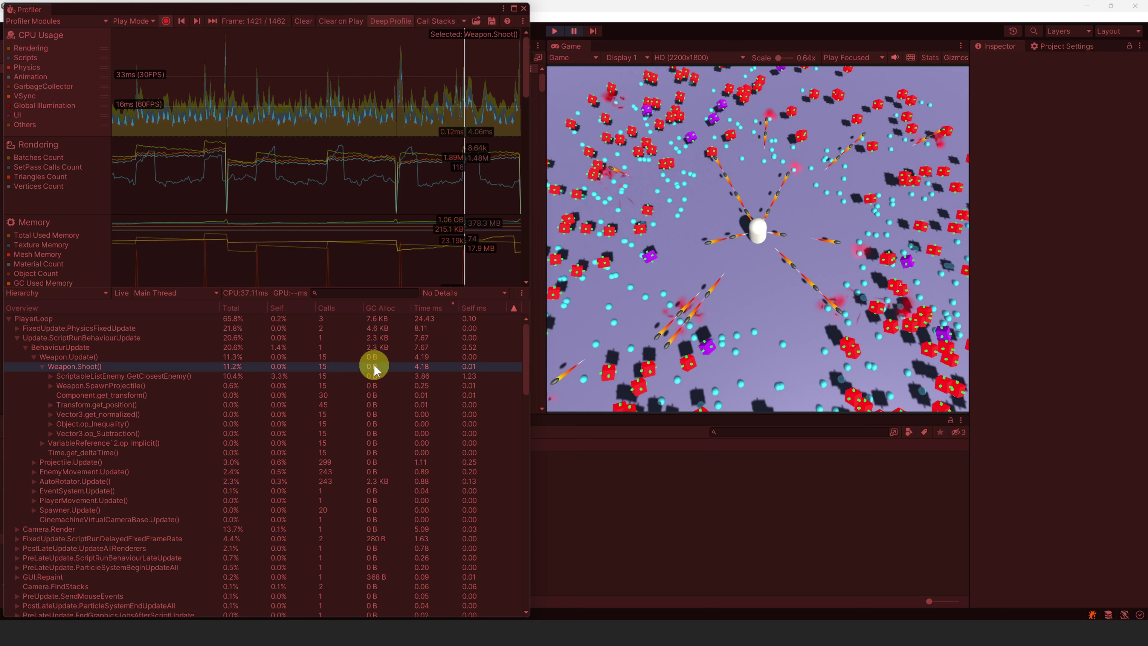
Step: Select GetClosestEnemy in the Profiler Hierarchy and step through nearby samples to confirm 0 B GC Alloc
left_click(376, 377)
key("Down")
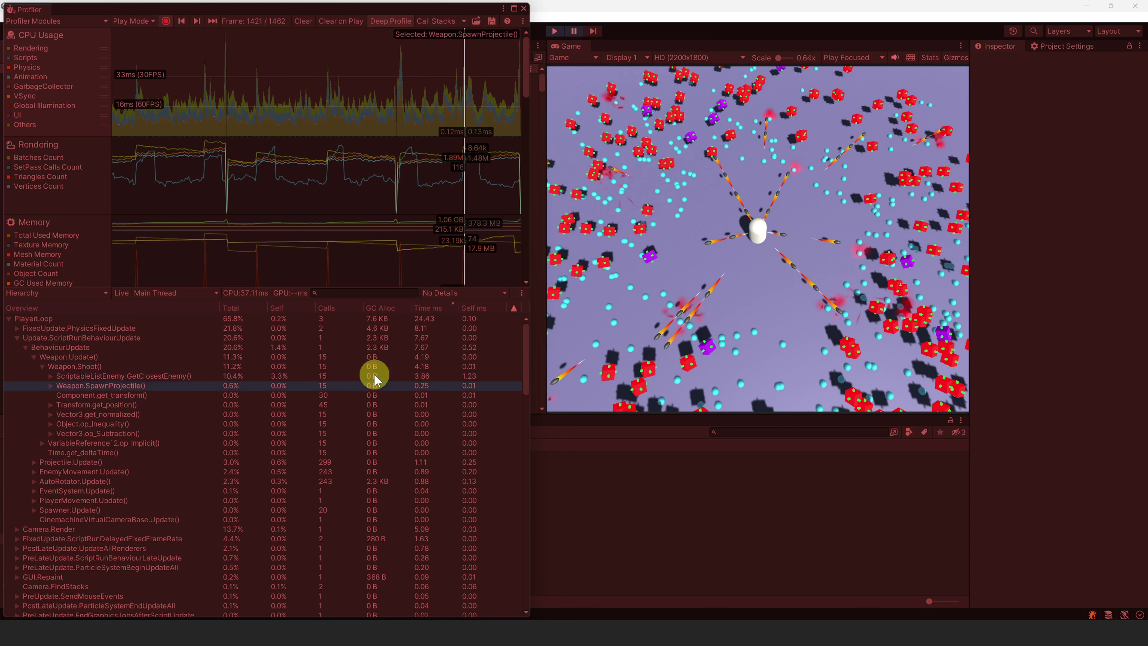
key("Down")
key("Up")
key("Up")
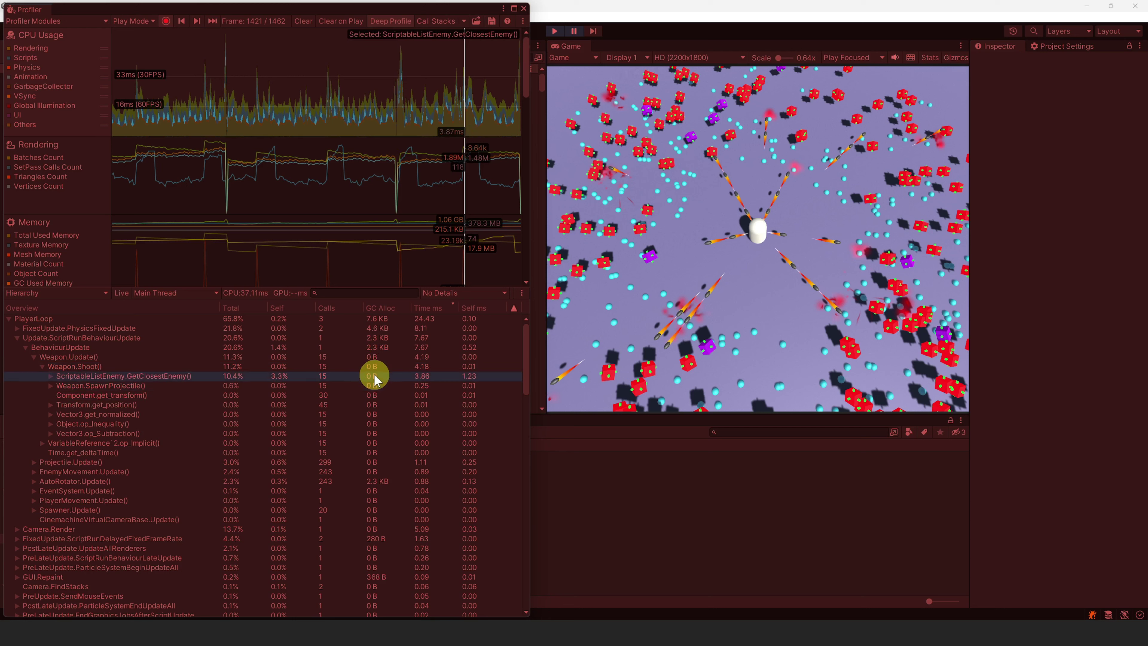
key("Up")
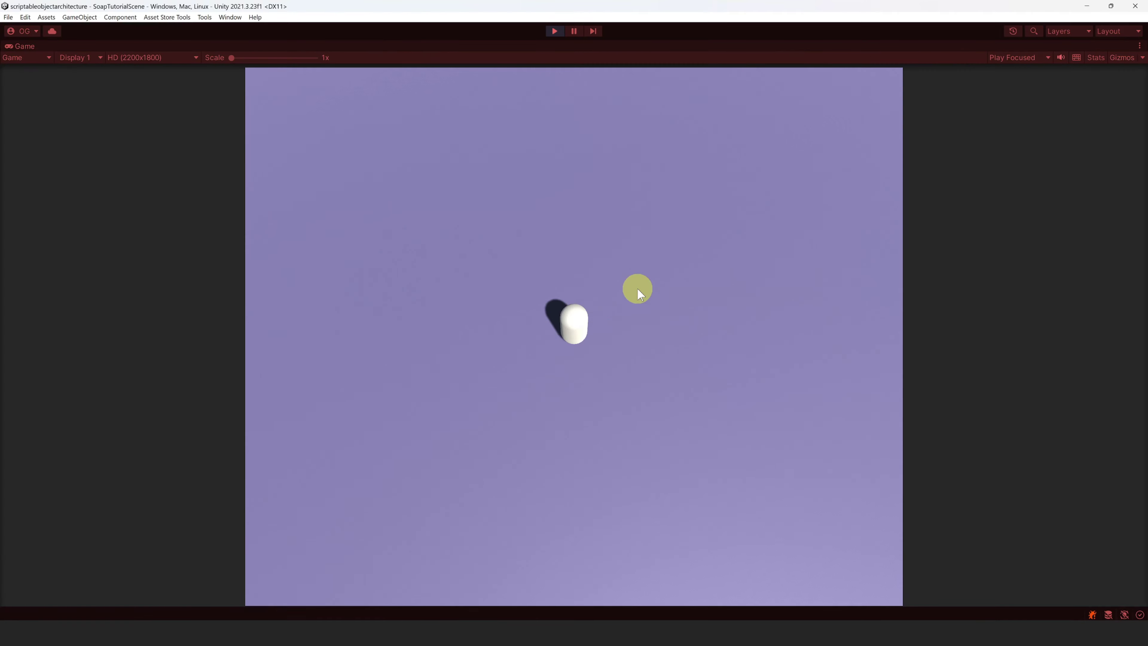